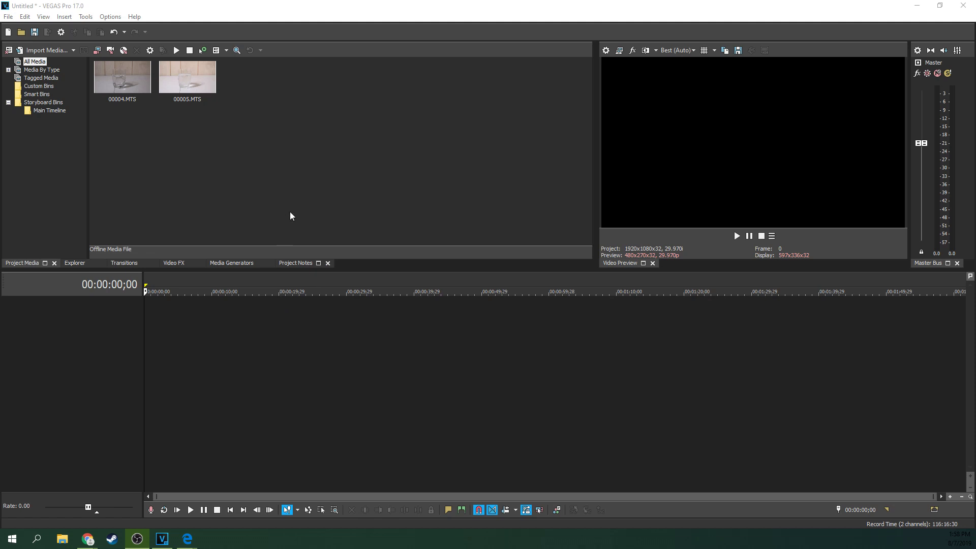
Place clips 00004 and 00005 on the timeline and match project settings to 1440x1080, 29.970i.
left_click(276, 200)
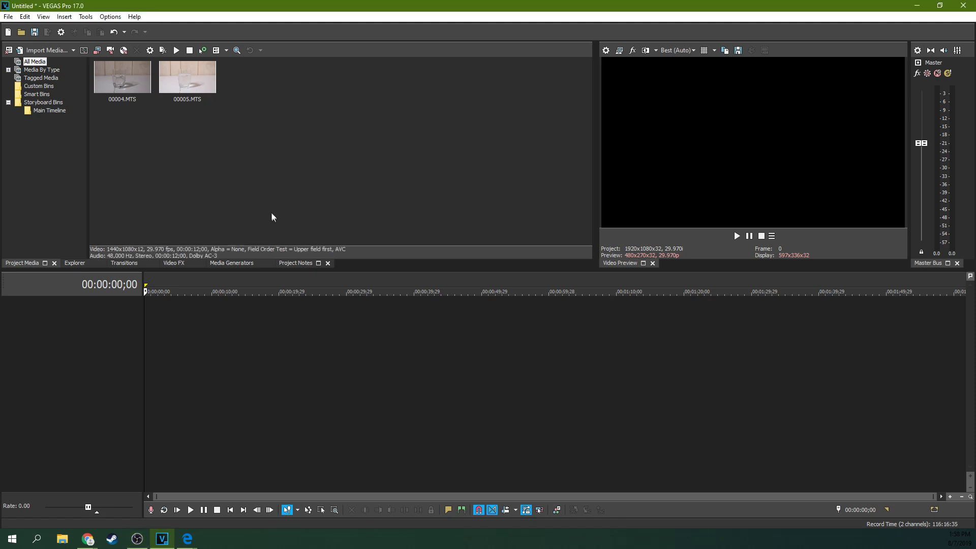
left_click_drag(175, 144, 122, 57)
left_click(294, 151)
left_click_drag(205, 135, 149, 349)
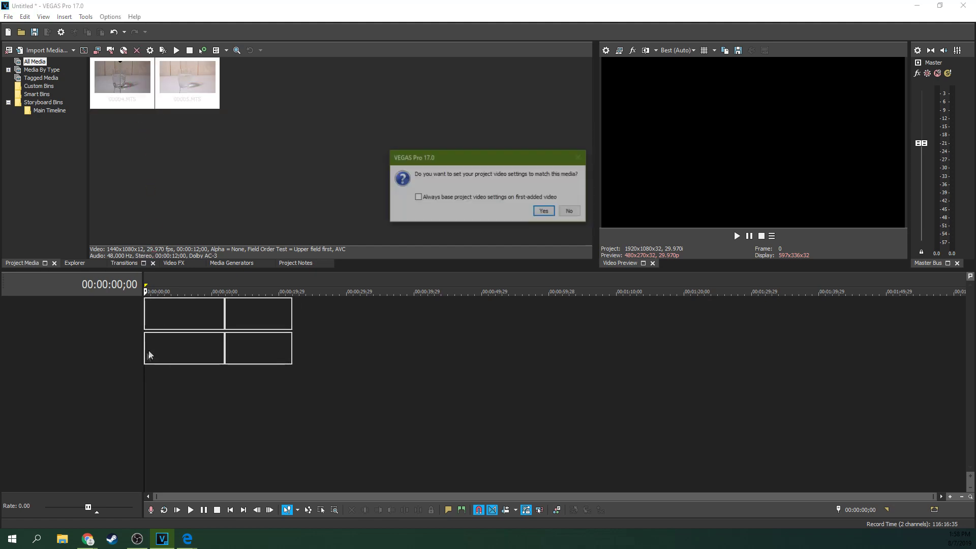
left_click(540, 216)
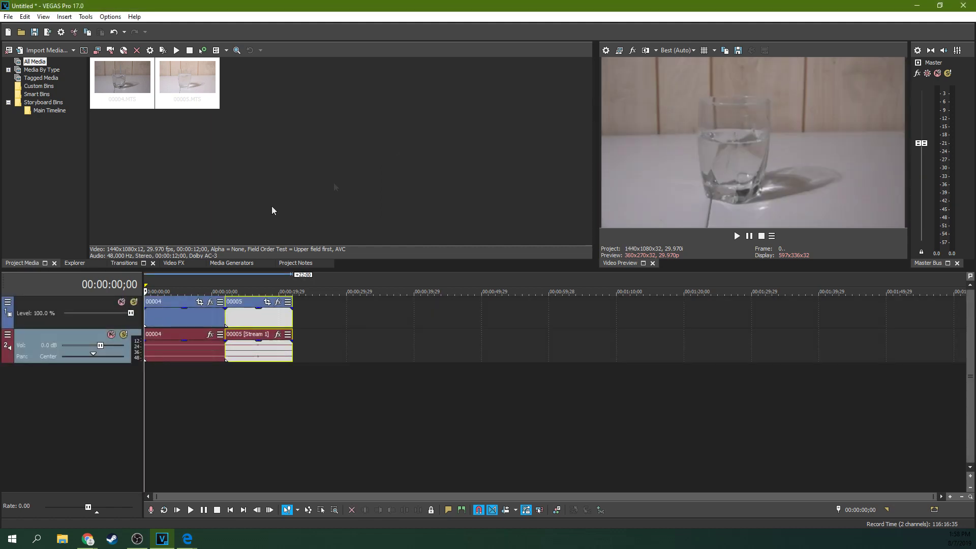
Scrub back and forth between clips 00004 and 00005, then play the project from the start.
left_click(248, 322)
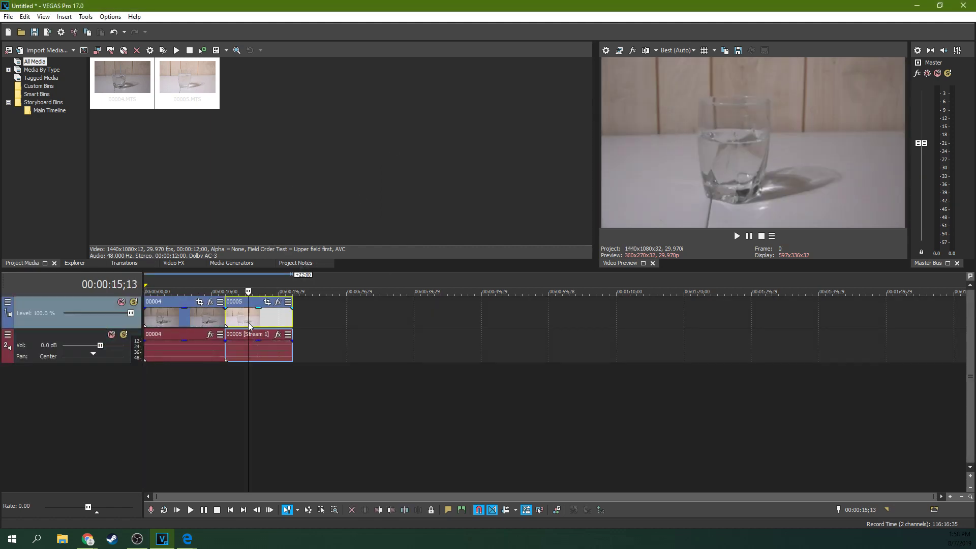
left_click(184, 317)
left_click(252, 321)
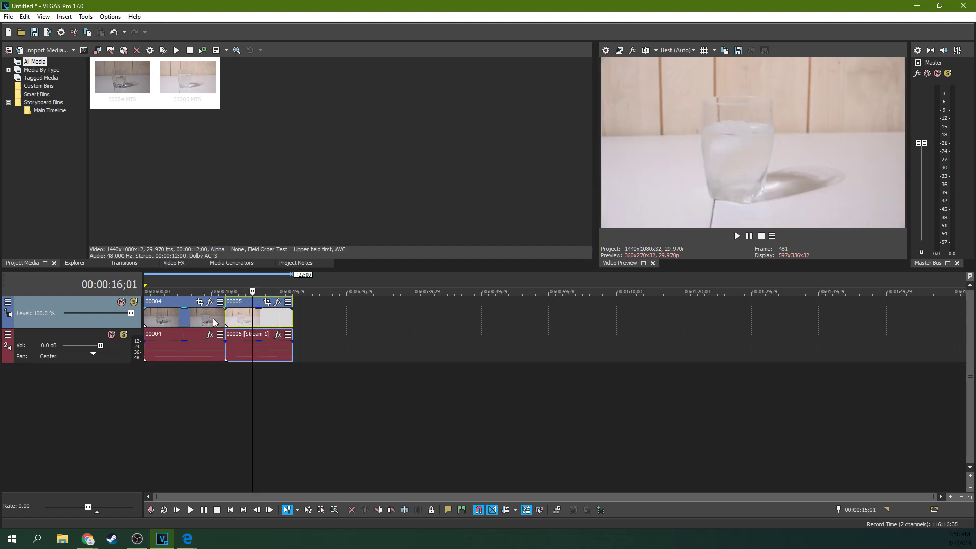
left_click(189, 317)
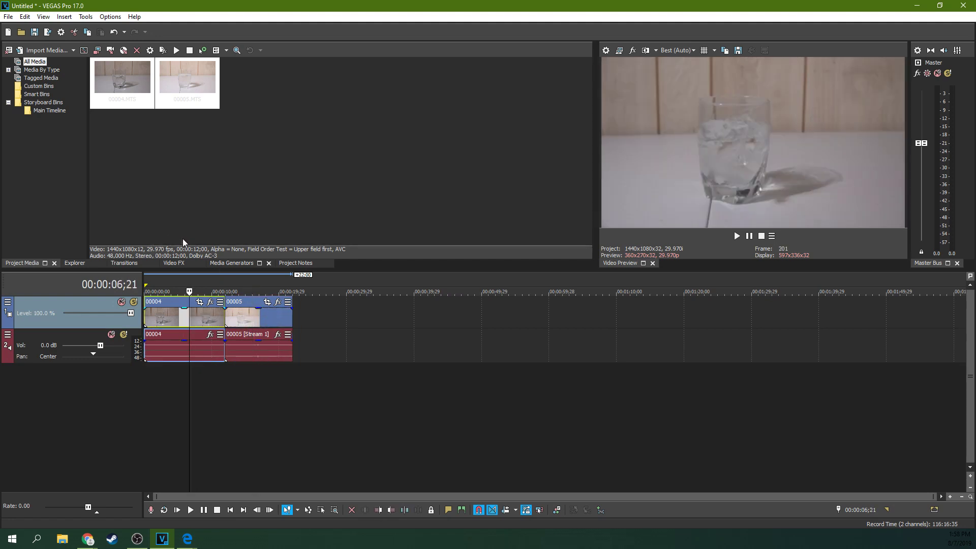
left_click(252, 314)
left_click(186, 316)
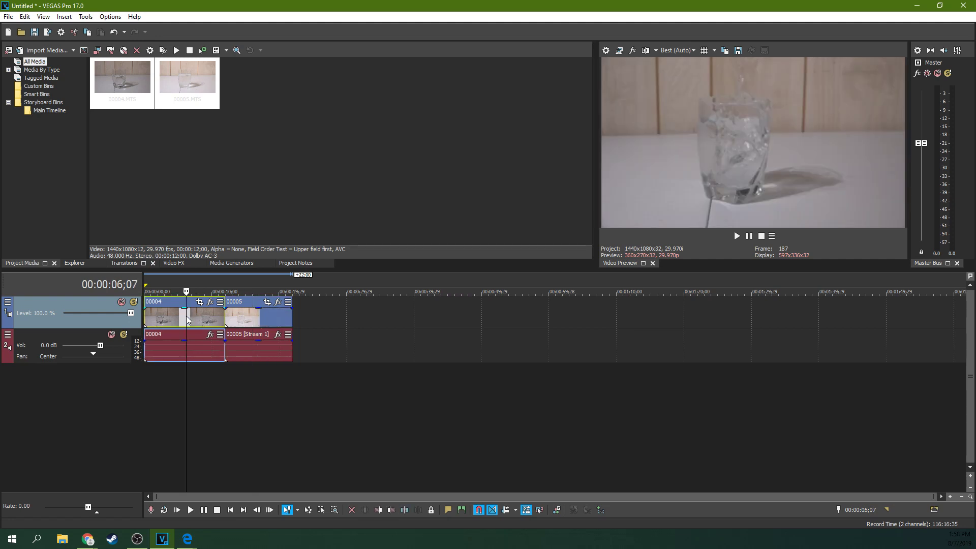
left_click(244, 317)
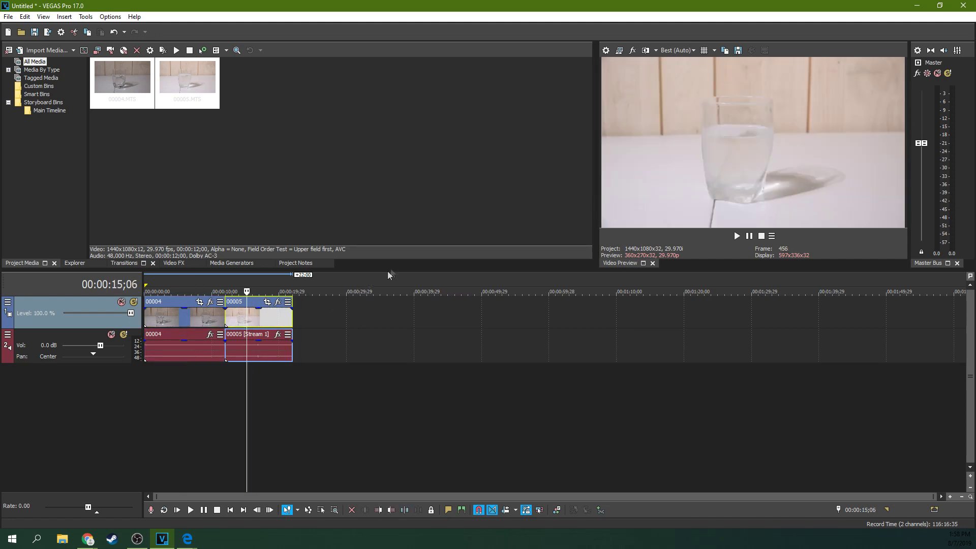
left_click(205, 316)
left_click(258, 325)
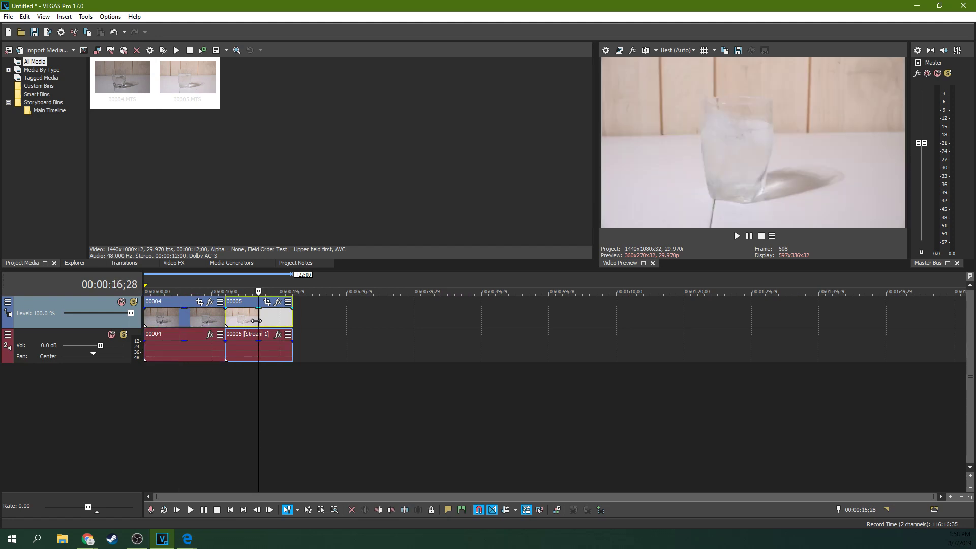
left_click(186, 315)
left_click(145, 320)
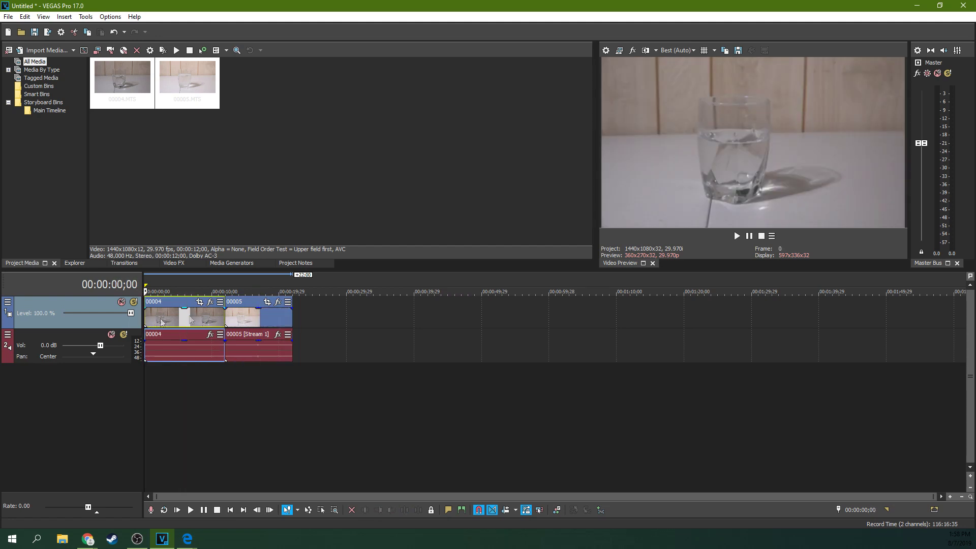
left_click(737, 235)
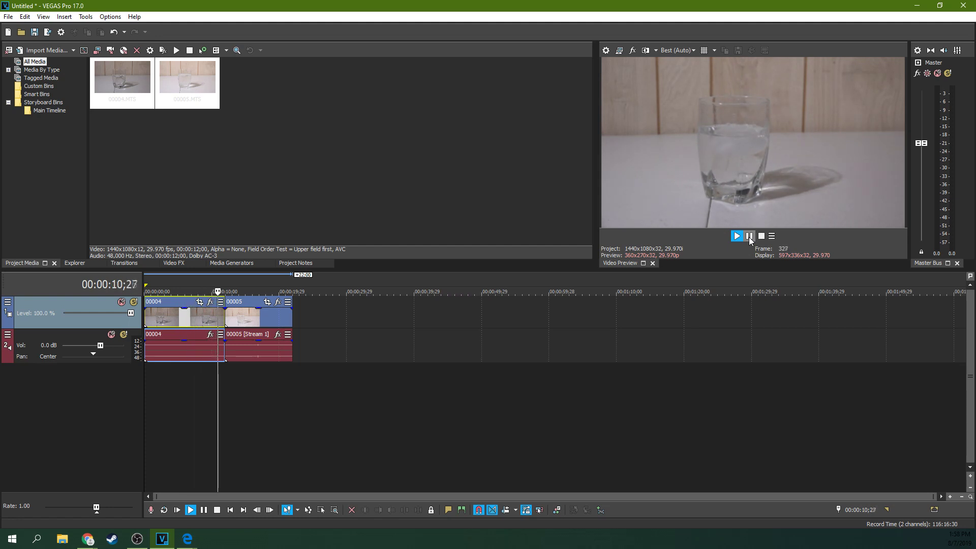
Mute the audio track while playing back the footage.
left_click(749, 236)
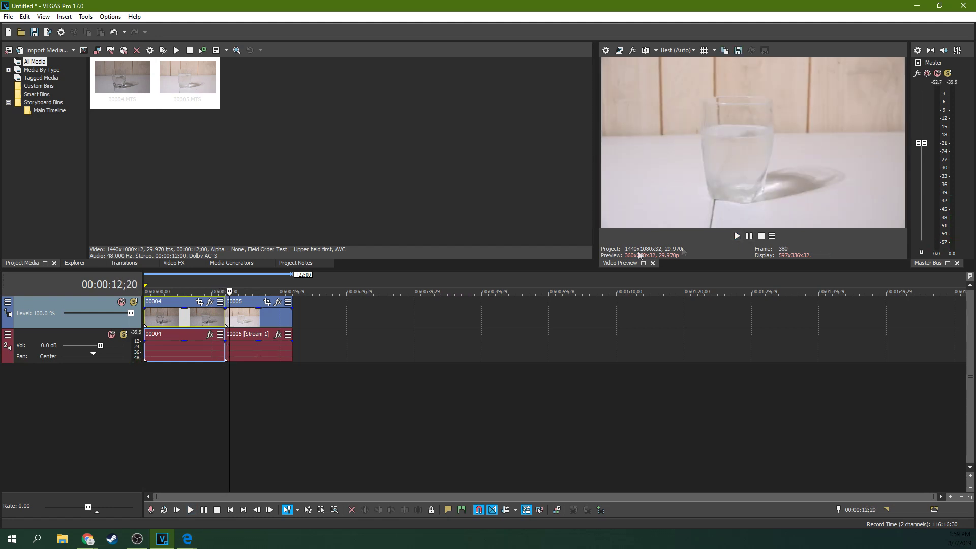
left_click(111, 334)
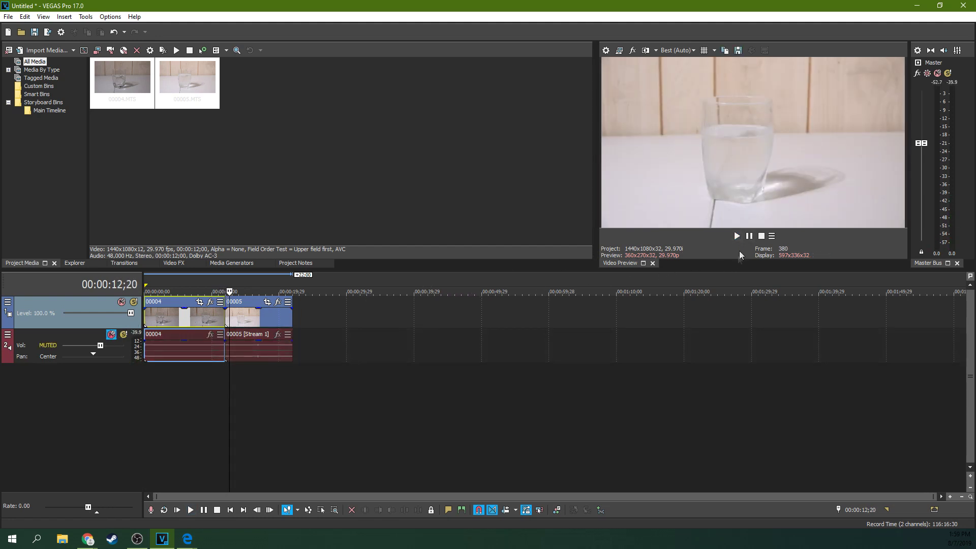
left_click(737, 236)
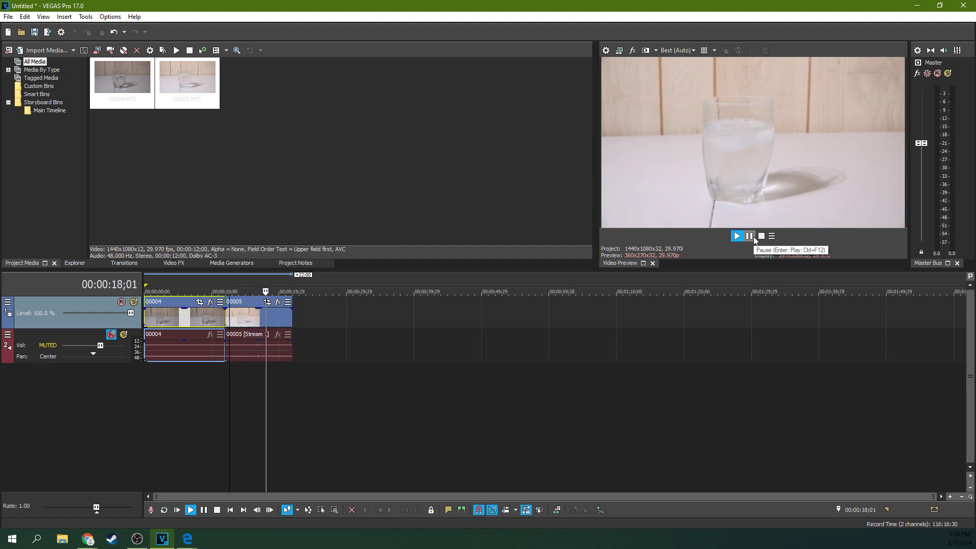
left_click(750, 238)
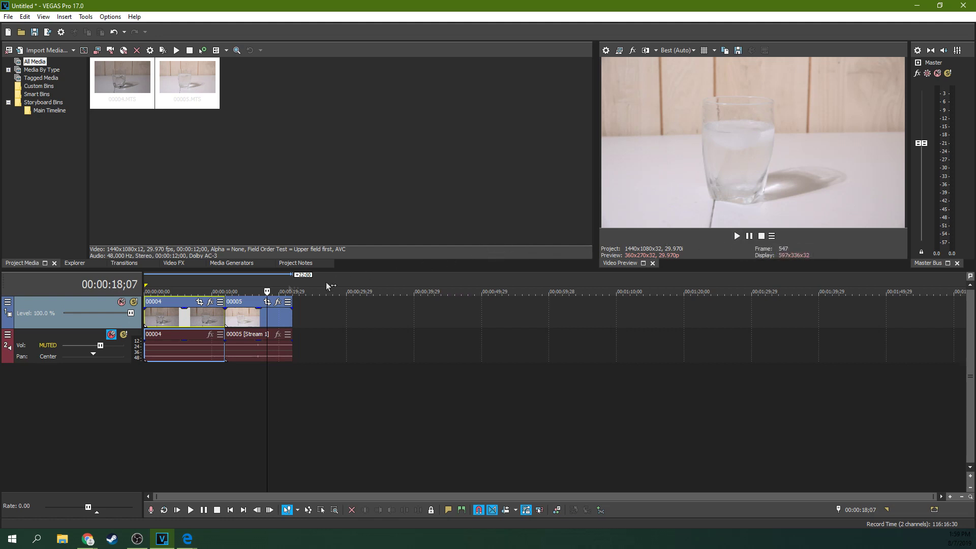
Scrub and play between clips 00004 and 00005 to compare their exposure.
left_click(199, 313)
left_click(258, 312)
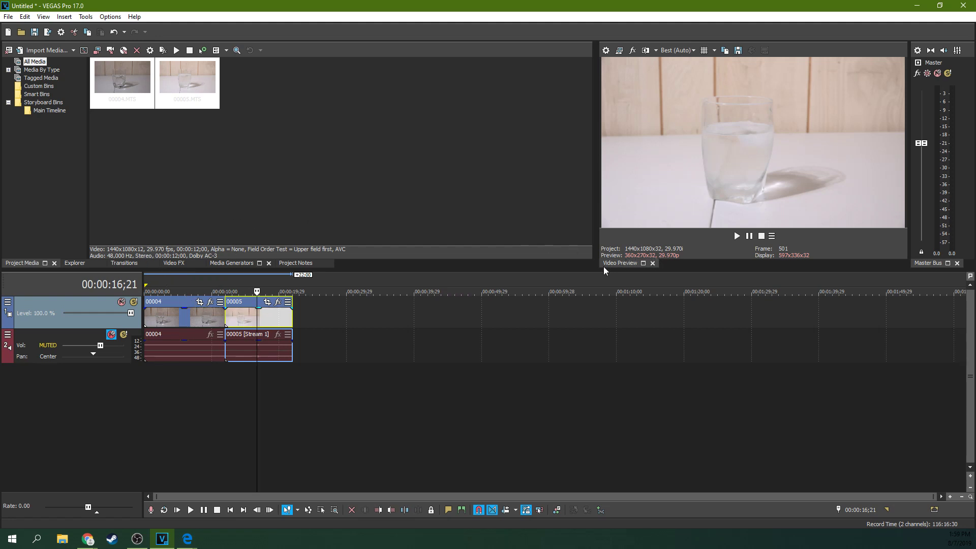
key("space")
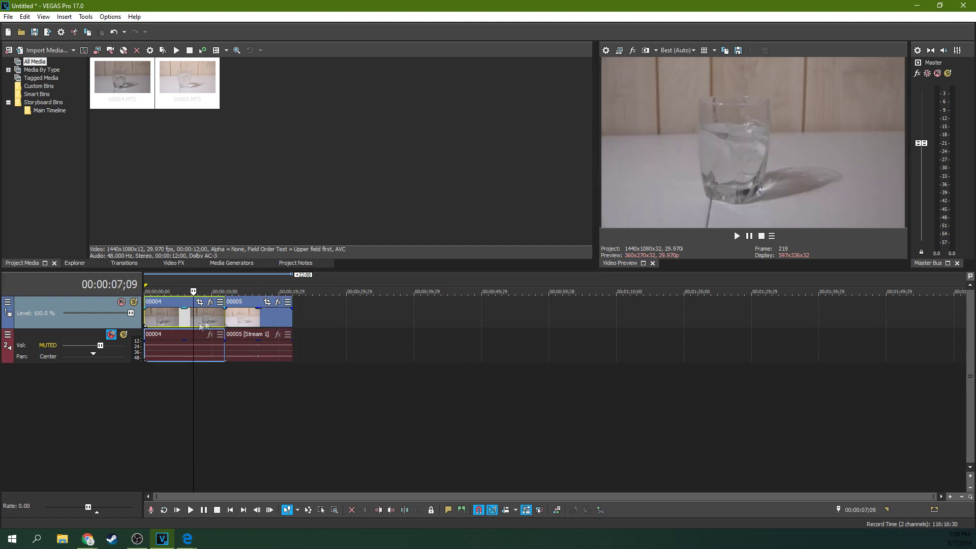
left_click(202, 324)
left_click(201, 324)
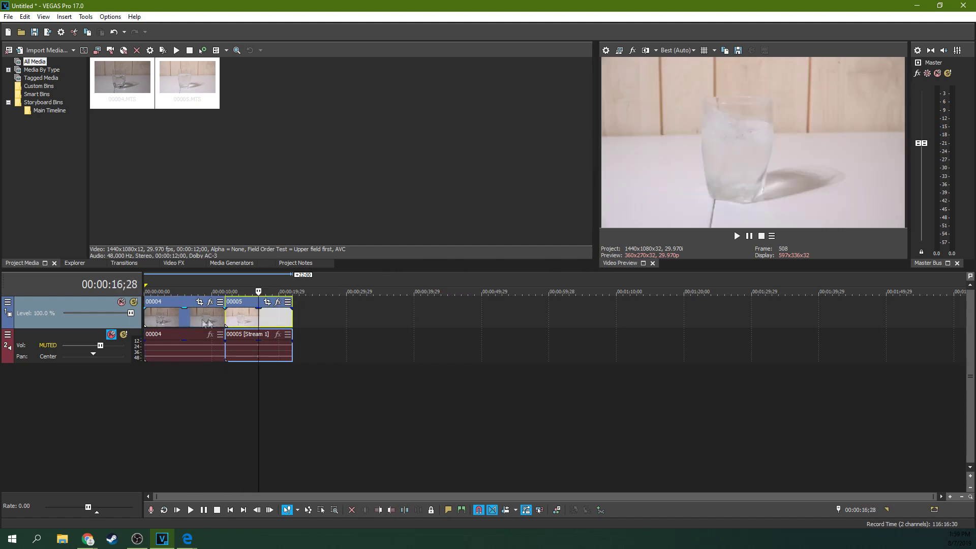
left_click(190, 320)
left_click(258, 319)
left_click(197, 316)
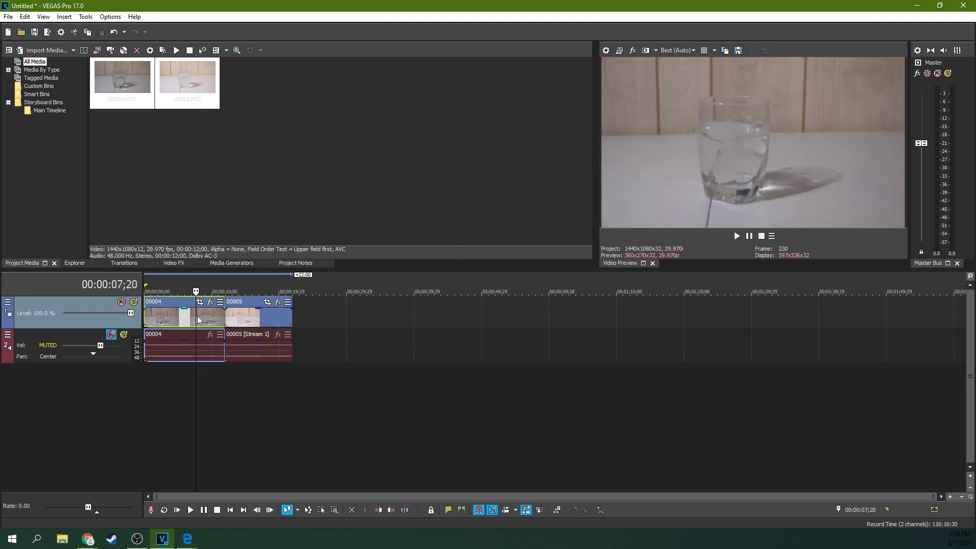
left_click(261, 313)
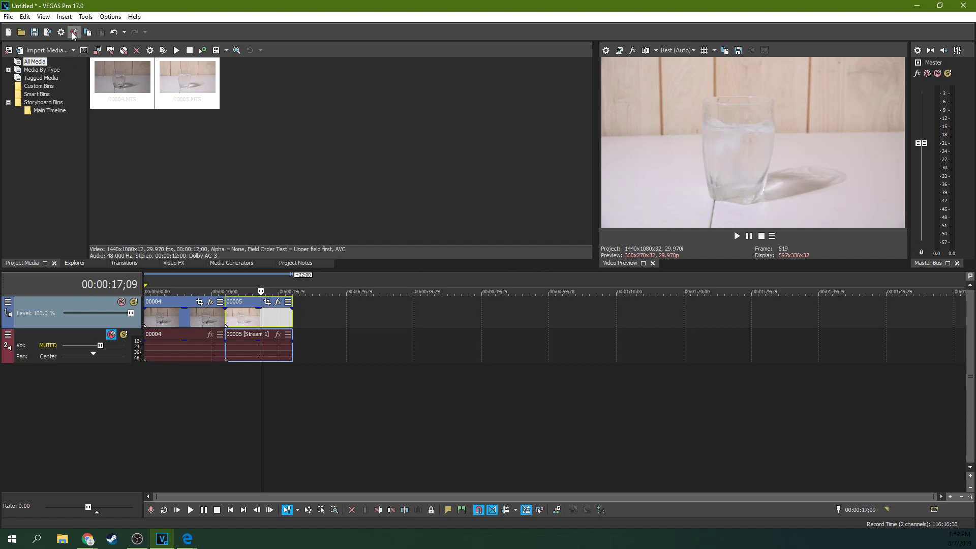
left_click(86, 18)
mouse_move(64, 17)
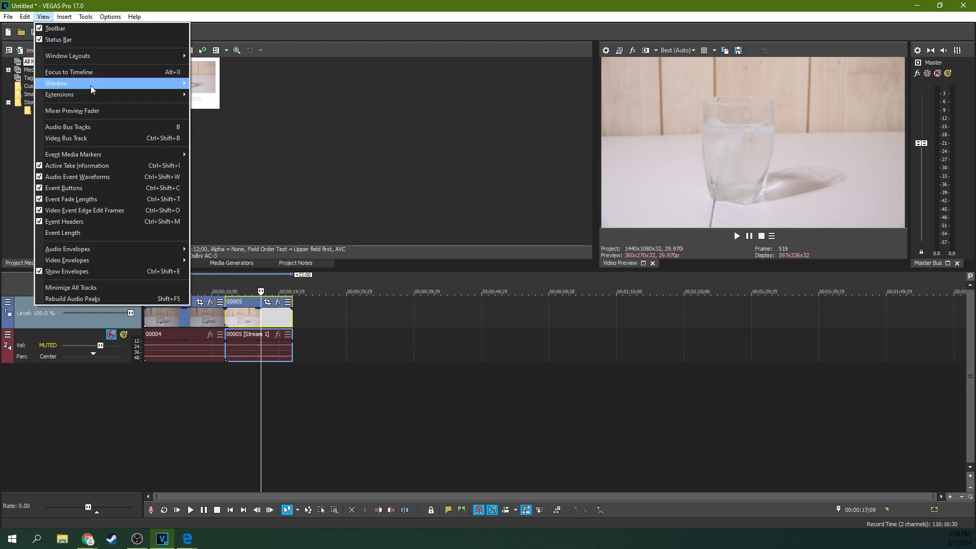
Open Video Scopes from View > Window and dock the scopes window beside Project Media.
mouse_move(96, 84)
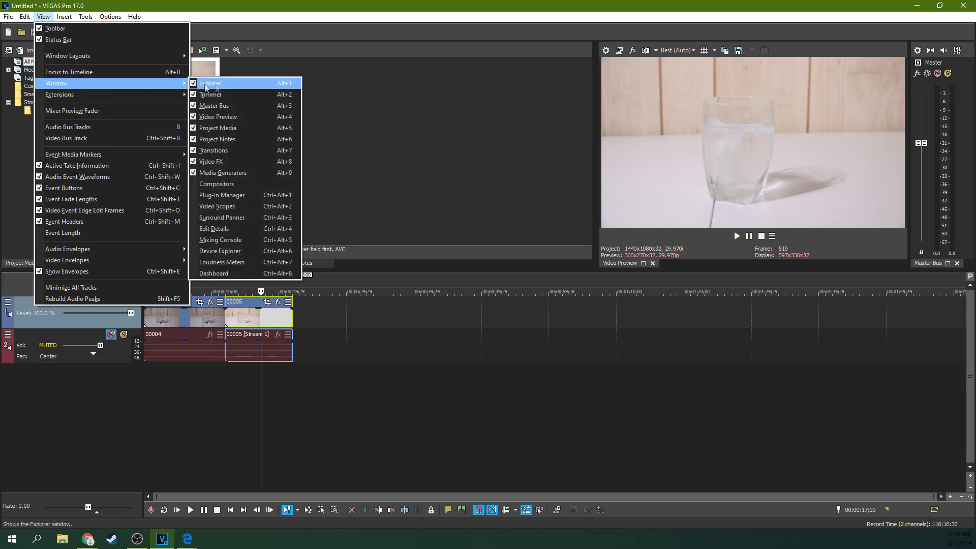
left_click(242, 208)
left_click_drag(367, 166, 284, 133)
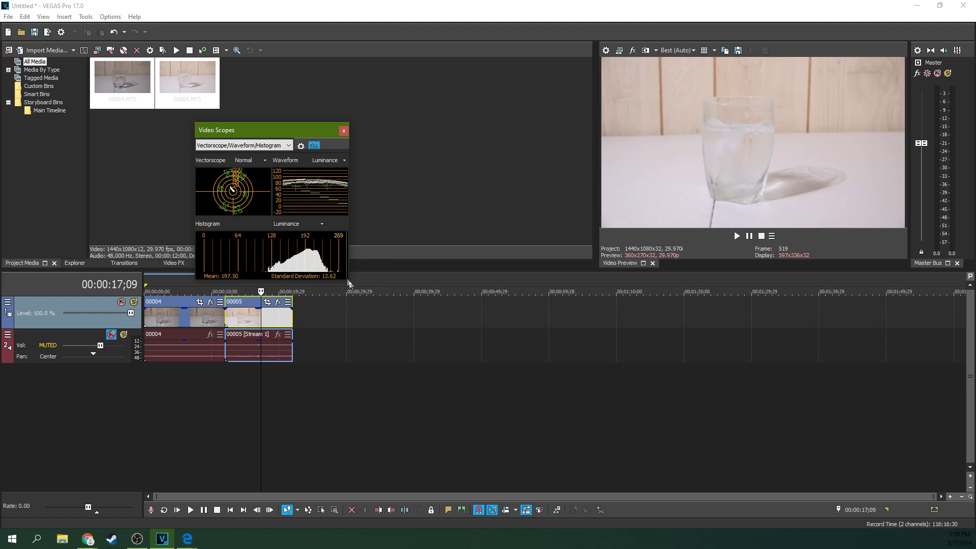
left_click_drag(262, 130, 474, 62)
left_click_drag(397, 70, 392, 71)
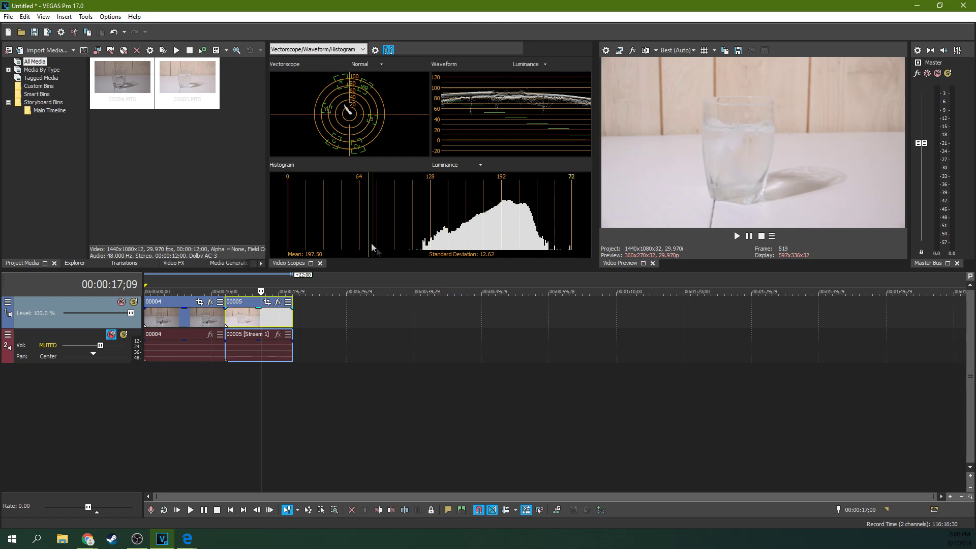
Apply the Levels (Default) preset from Video FX to clip 00005.
left_click(163, 264)
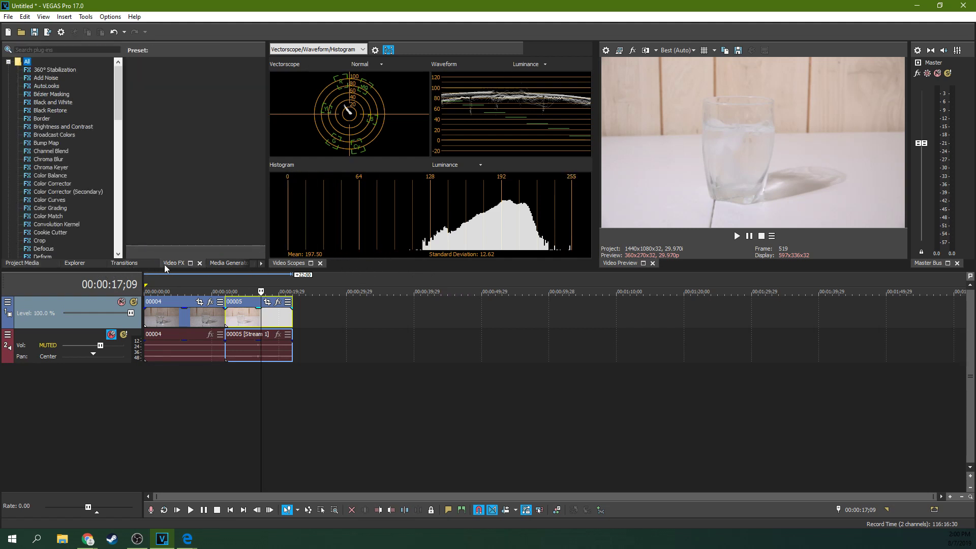
left_click(63, 215)
key("l")
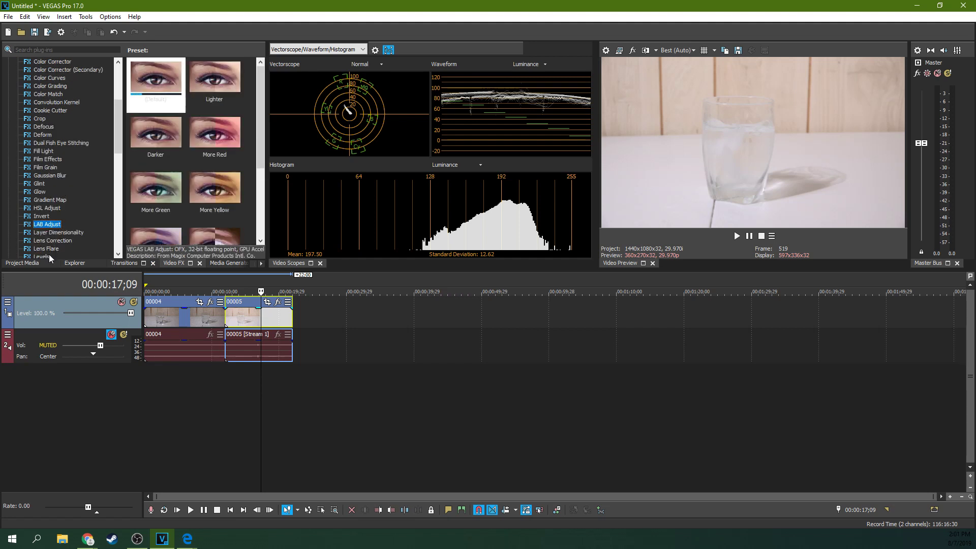
left_click(51, 254)
left_click(156, 83)
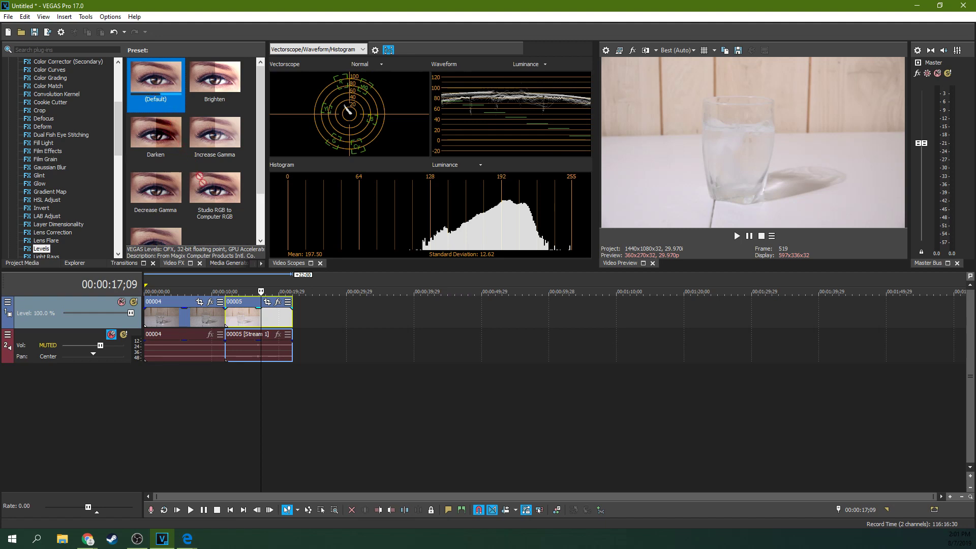
left_click_drag(155, 83, 265, 319)
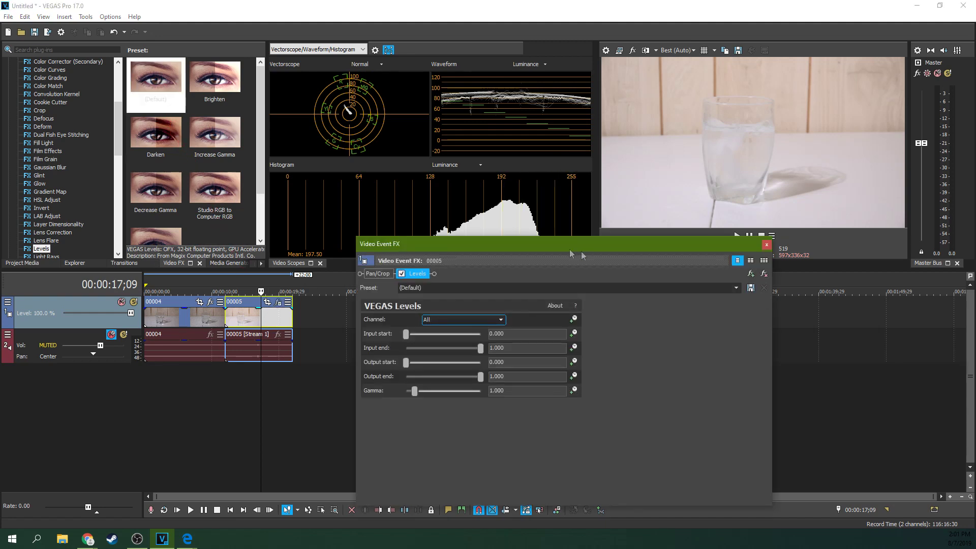
Move and narrow the Video Event FX window to the top-left, then begin raising Levels Input start.
left_click_drag(570, 253, 341, 223)
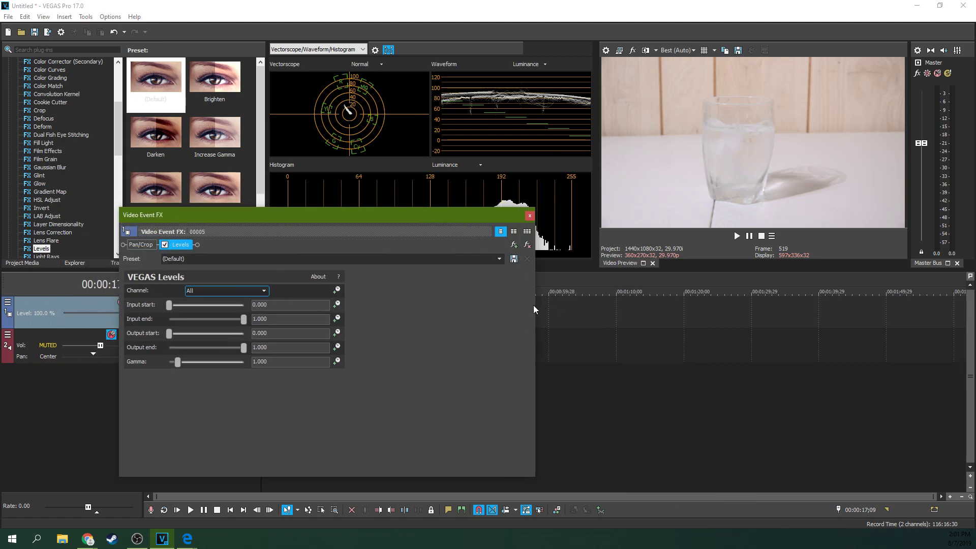
left_click_drag(534, 305, 364, 295)
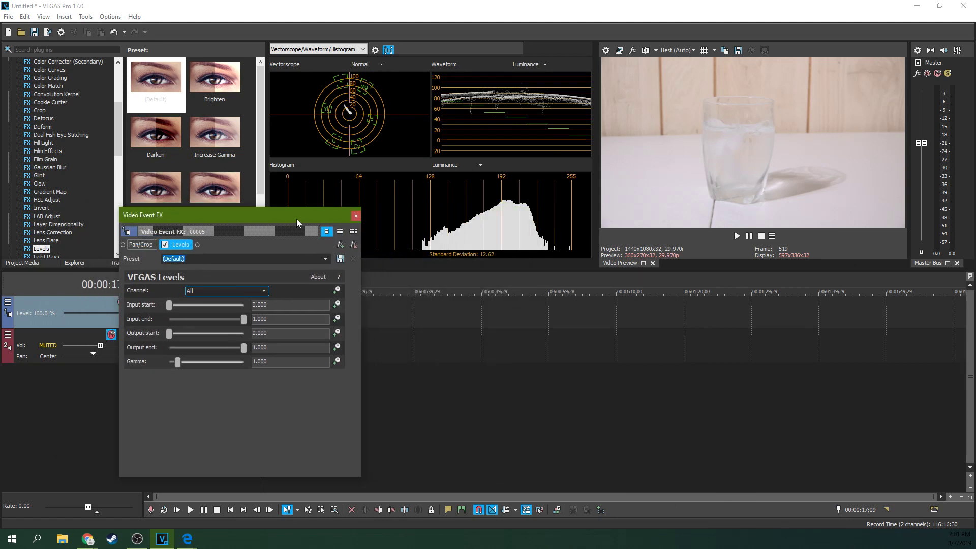
left_click_drag(303, 215, 194, 132)
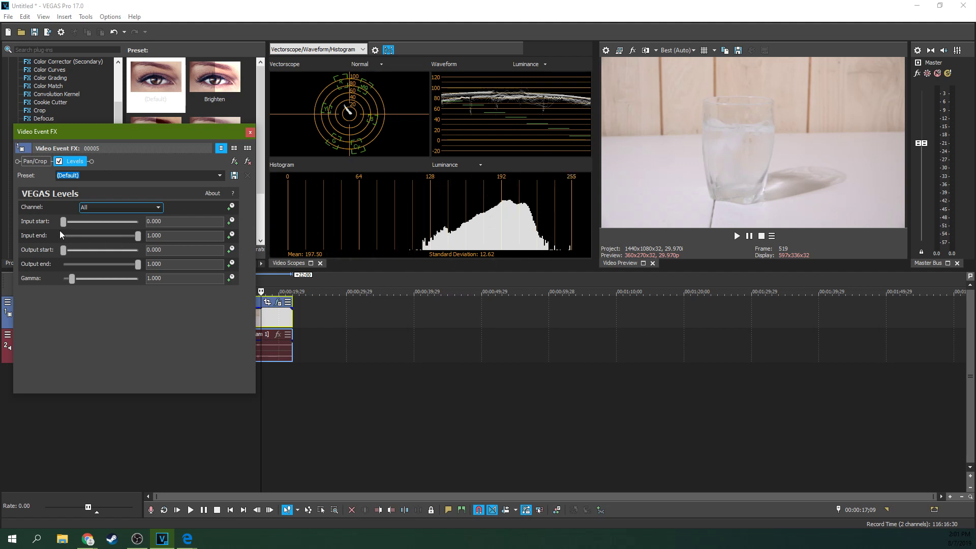
left_click_drag(68, 226, 99, 228)
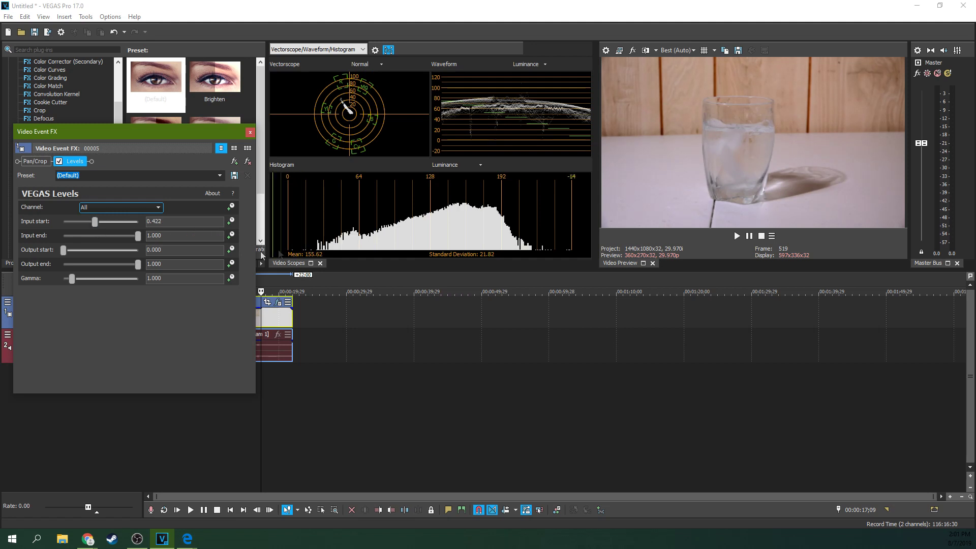
Set clip 00005's Levels Input start to 0.456 and Input end to 0.993.
mouse_move(97, 226)
left_mouse_down()
mouse_move(106, 224)
mouse_move(66, 229)
mouse_move(101, 227)
mouse_move(95, 221)
left_mouse_up()
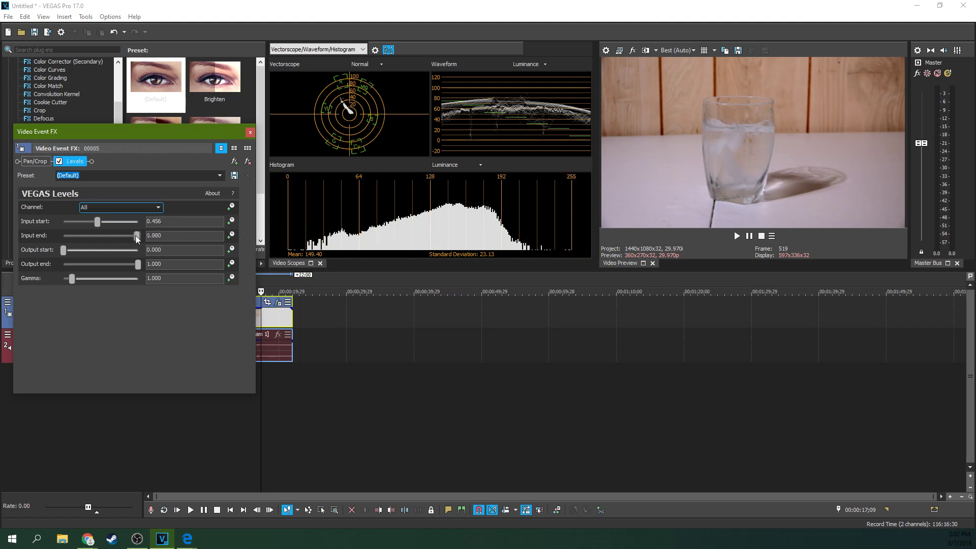
left_click_drag(137, 236, 139, 235)
Try several Levels Input end values on clip 00005, settling on 0.952.
left_click_drag(136, 237, 140, 238)
left_click_drag(135, 236, 137, 235)
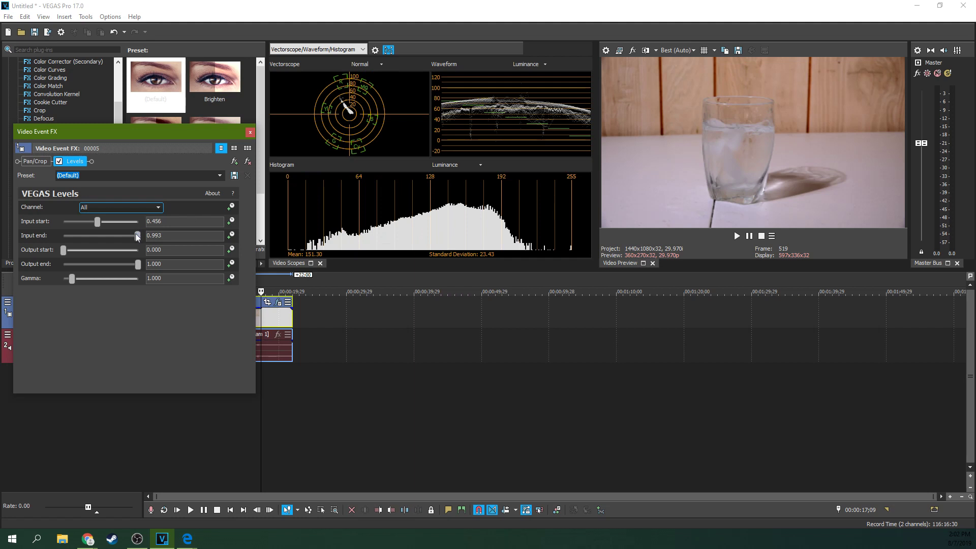
left_click_drag(137, 236, 139, 236)
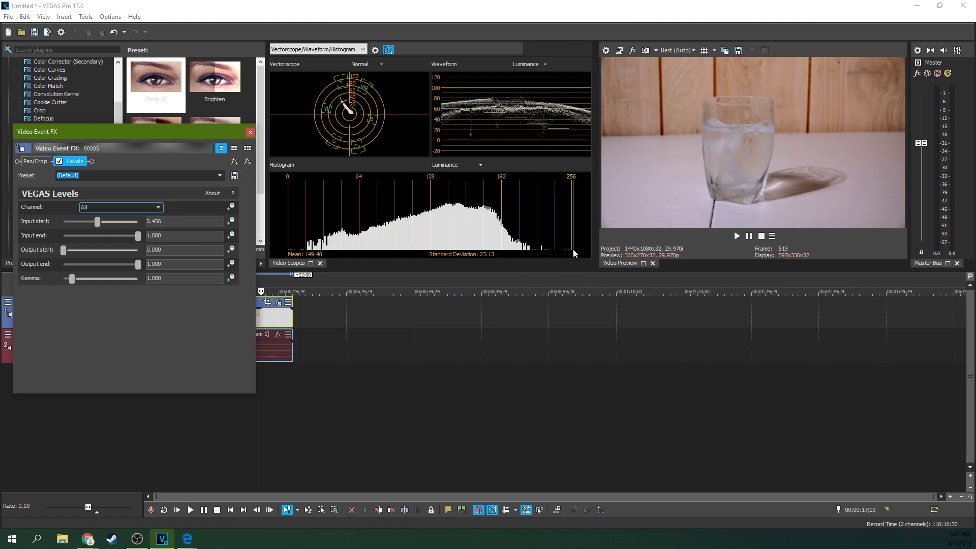
mouse_move(140, 237)
left_mouse_down()
mouse_move(97, 236)
mouse_move(144, 232)
left_mouse_up()
left_click_drag(145, 234, 136, 235)
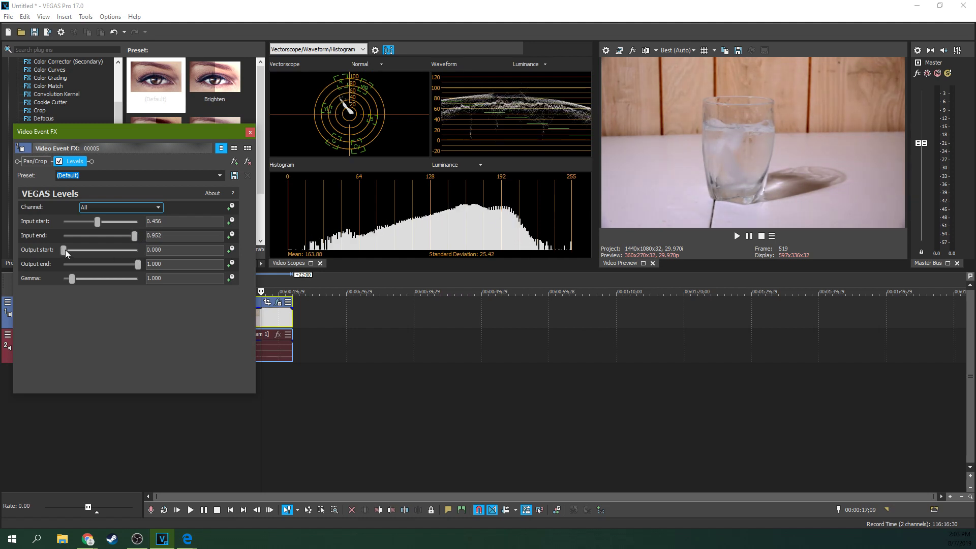
Experiment with Output start and end, leaving Output start 0.000 and Output end 0.959.
left_click_drag(64, 252, 63, 252)
mouse_move(138, 265)
left_mouse_down()
mouse_move(121, 266)
mouse_move(140, 263)
left_mouse_up()
mouse_move(66, 250)
left_mouse_down()
mouse_move(77, 251)
mouse_move(57, 255)
left_mouse_up()
left_click_drag(138, 261, 136, 266)
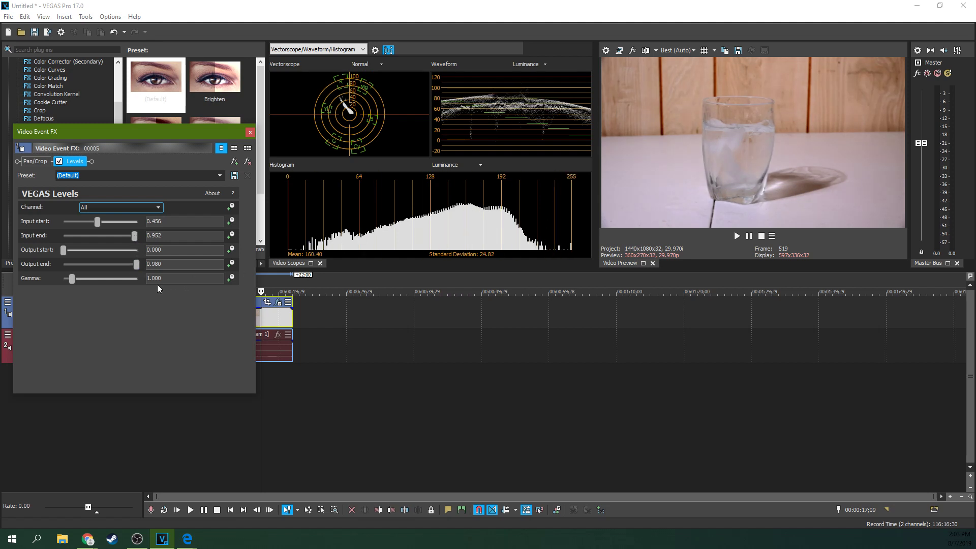
left_click_drag(136, 266, 135, 267)
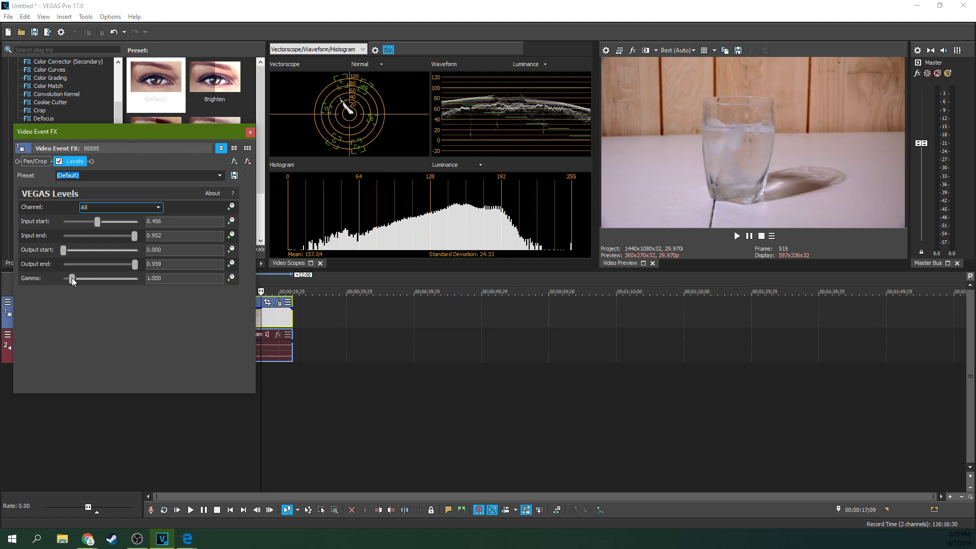
Sweep Gamma across its range, reset it to 1.000, then set it to 0.698.
left_click_drag(71, 277, 188, 279)
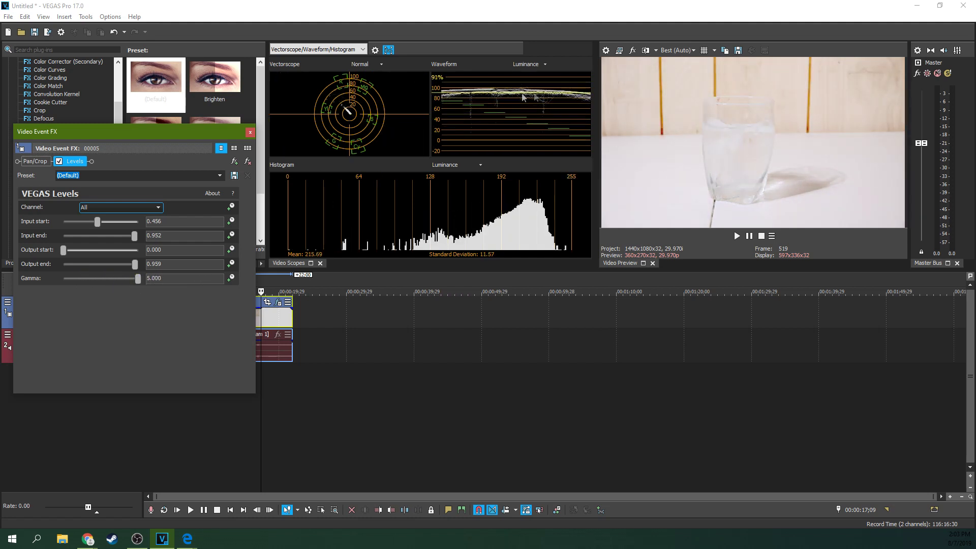
left_click_drag(139, 282, 40, 284)
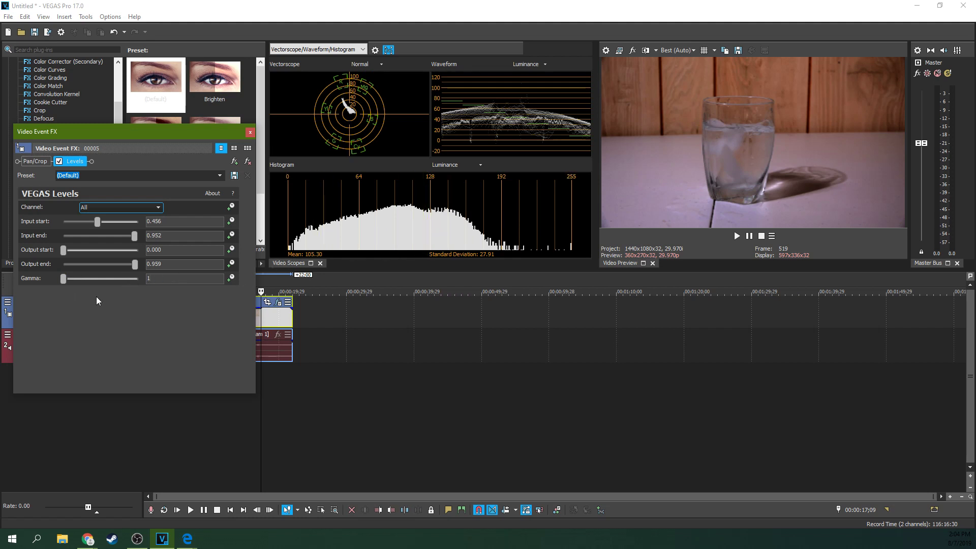
key("Return")
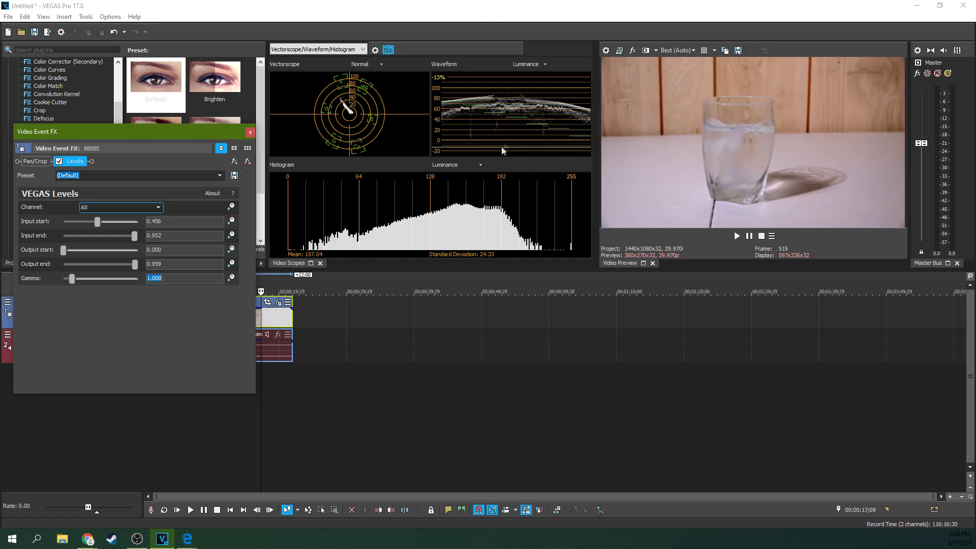
left_click(72, 278)
left_click_drag(72, 279, 90, 280)
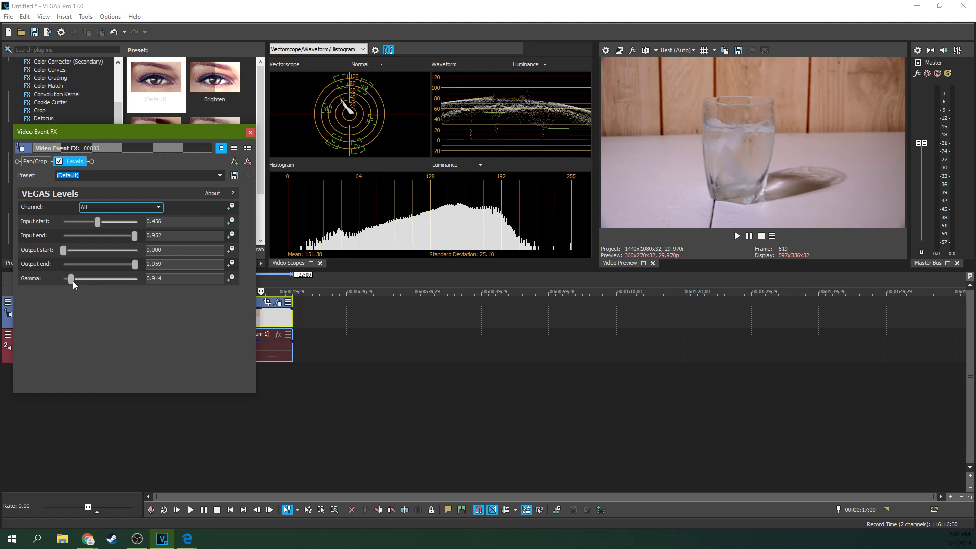
left_click_drag(71, 281, 69, 282)
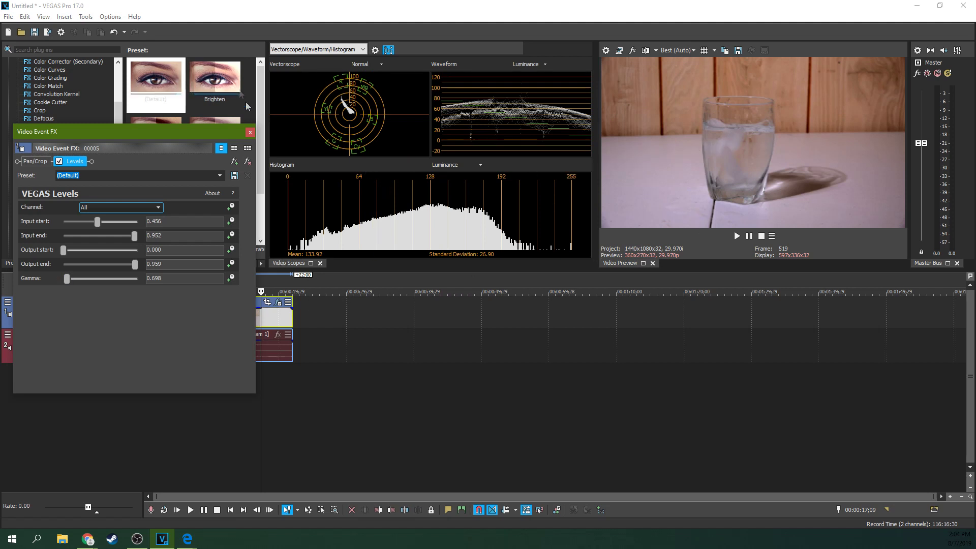
Close the Levels window and play the corrected clip 00005 from its start.
left_click(250, 132)
left_click(231, 321)
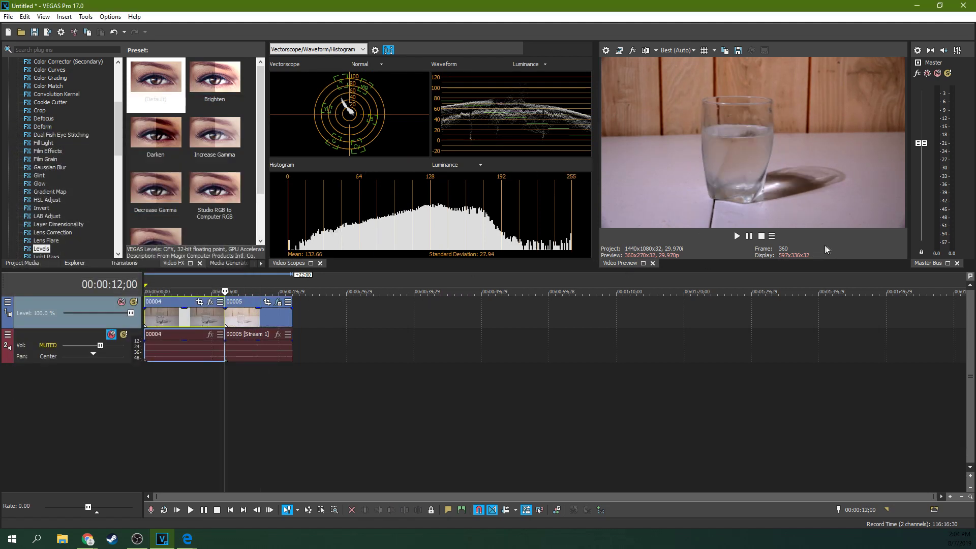
left_click(736, 236)
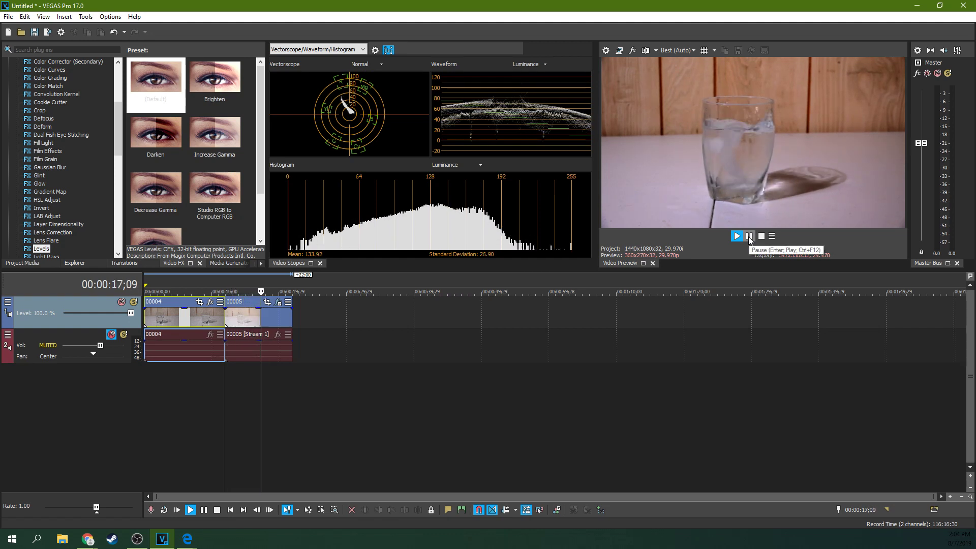
key("Return")
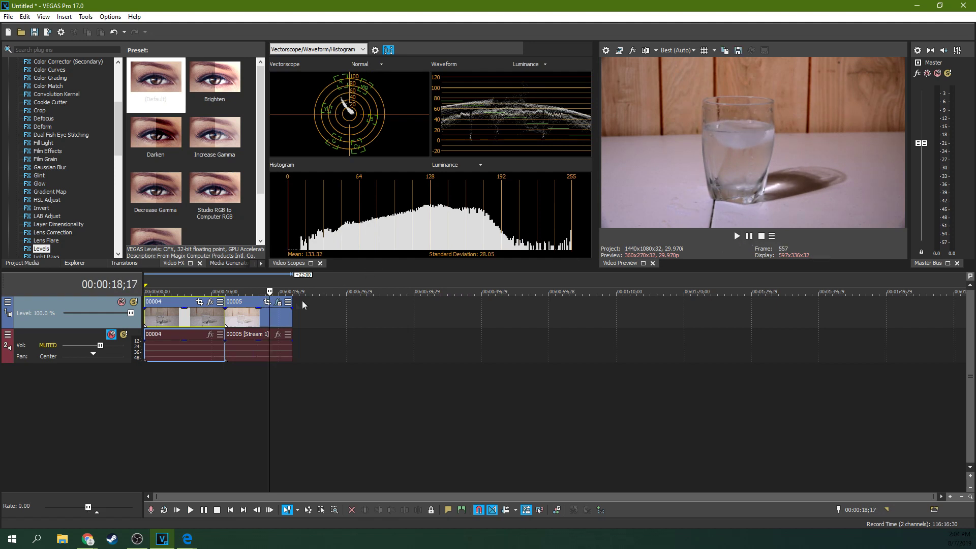
Reopen clip 00005's Event FX and toggle Levels off and on to compare, leaving it enabled.
scroll(303, 304, "up", 2)
left_click(335, 308)
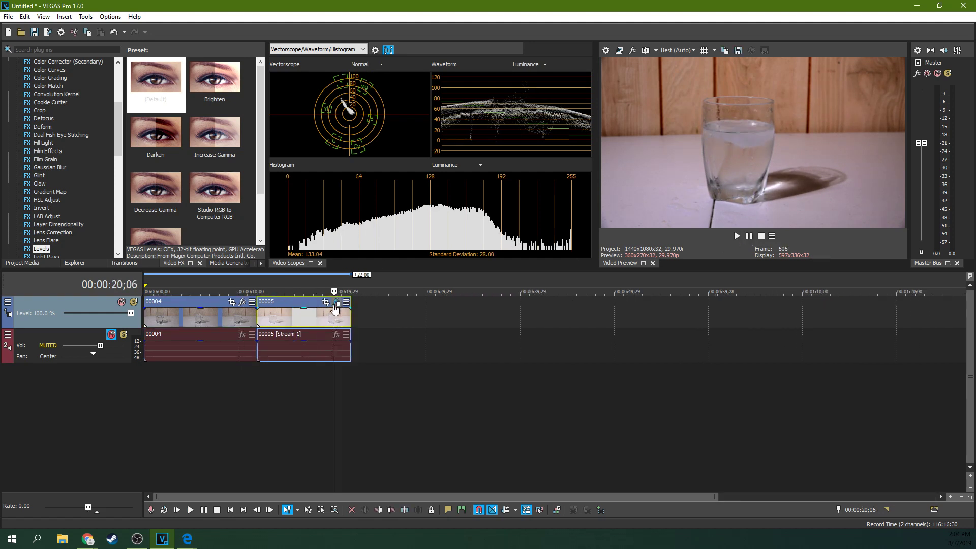
left_click(335, 304)
left_click_drag(122, 133, 244, 151)
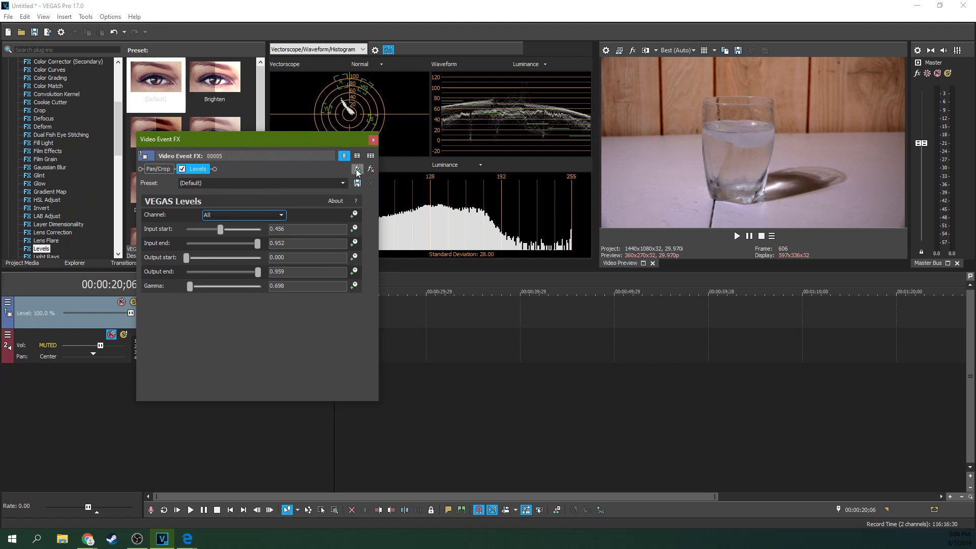
left_click(182, 170)
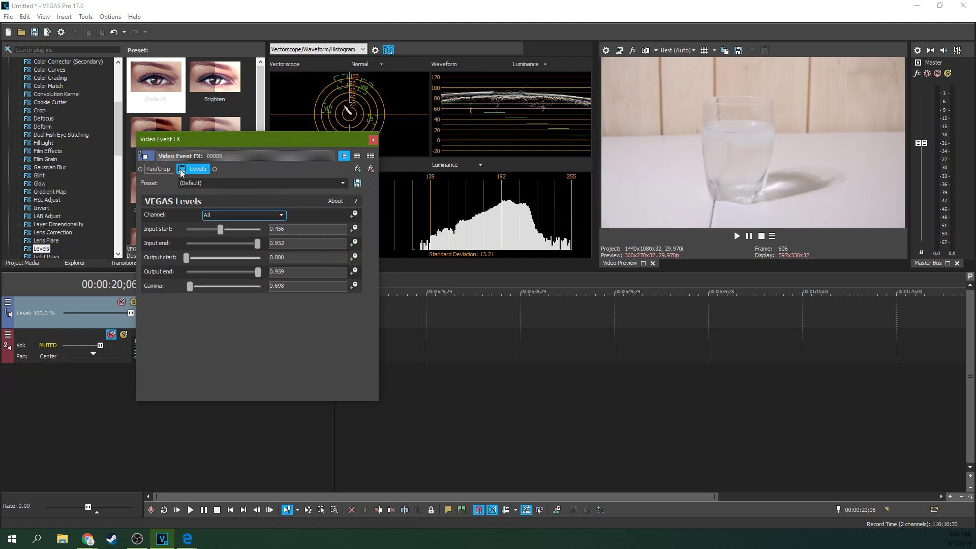
left_click(181, 169)
left_click(181, 169)
left_click(181, 170)
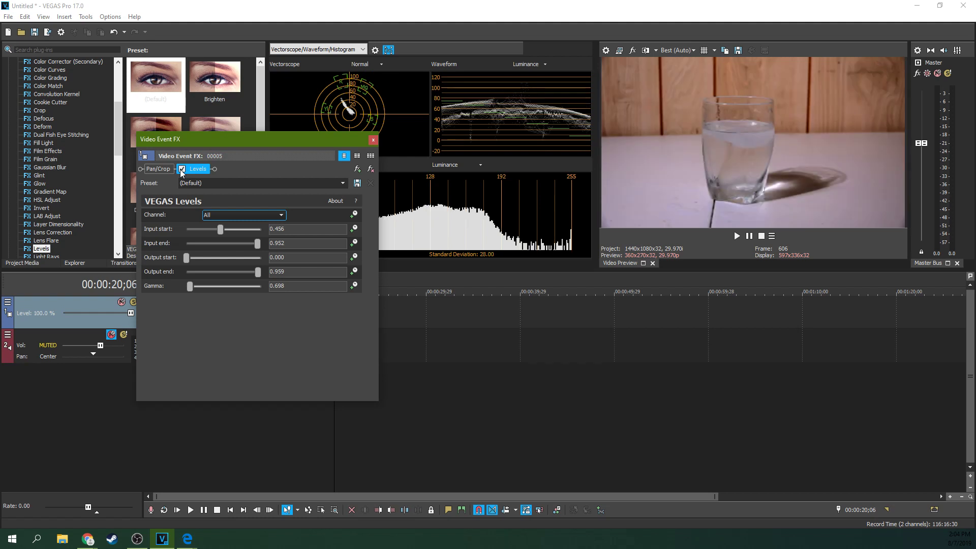
Close the Levels window, compare frames of both clips, and play part of clip 00004.
left_click(373, 140)
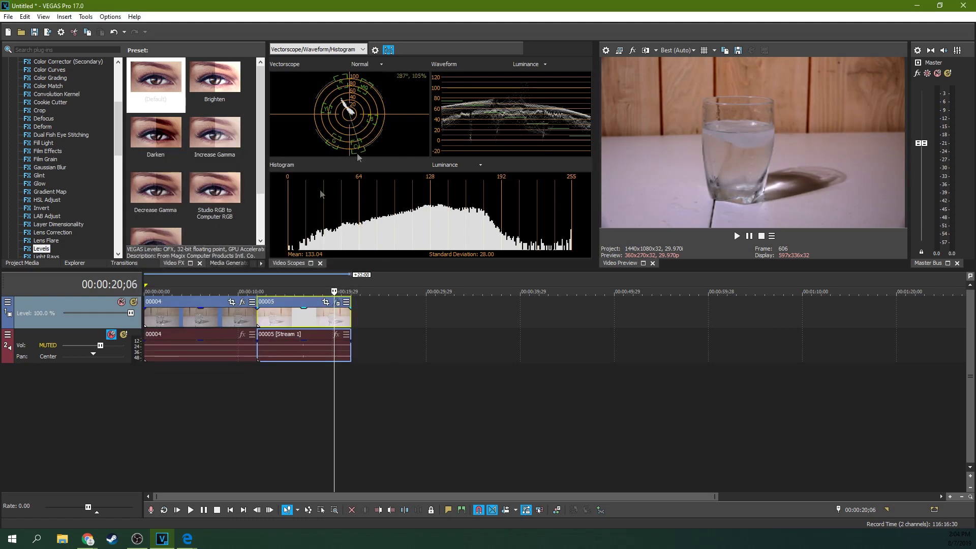
left_click(202, 313)
left_click(329, 316)
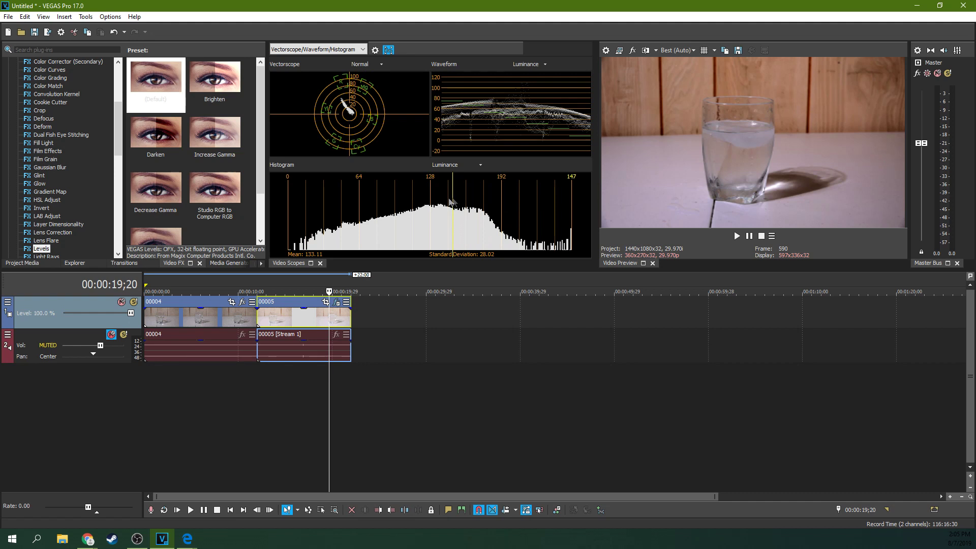
left_click(292, 323)
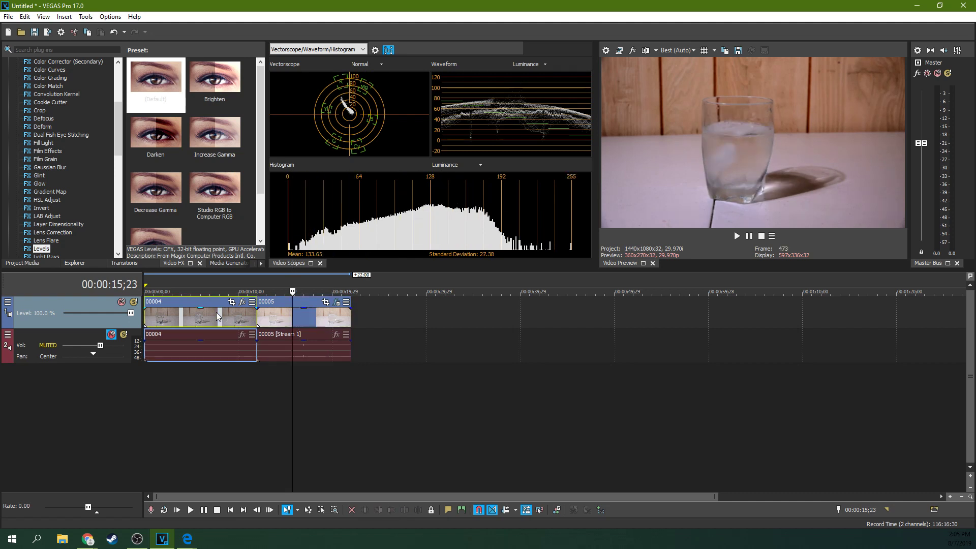
left_click(281, 316)
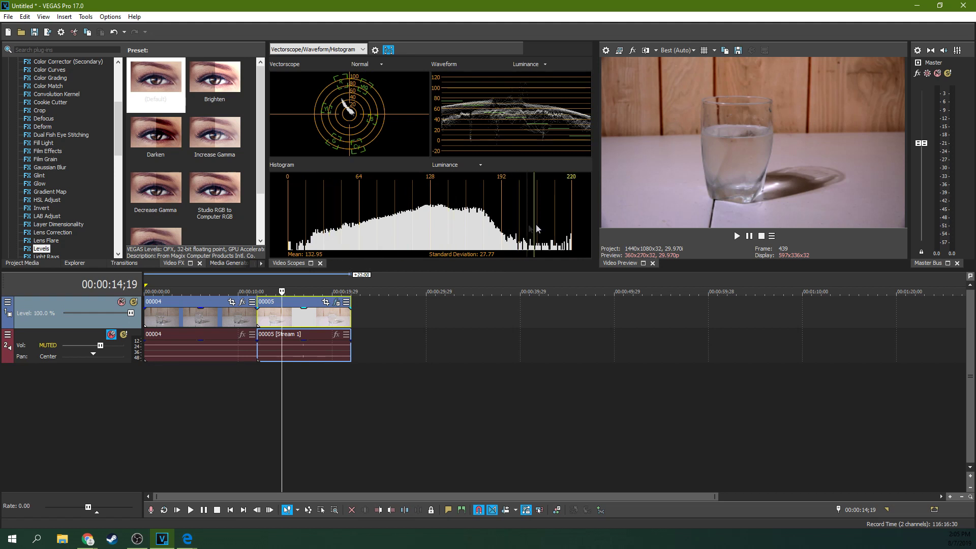
left_click(202, 317)
left_click(294, 315)
left_click(238, 322)
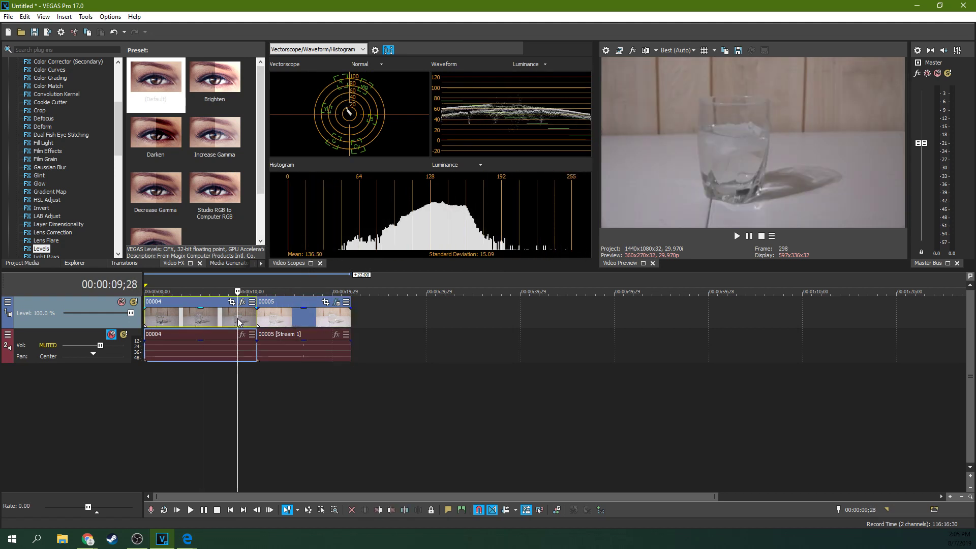
left_click(203, 319)
left_click(737, 236)
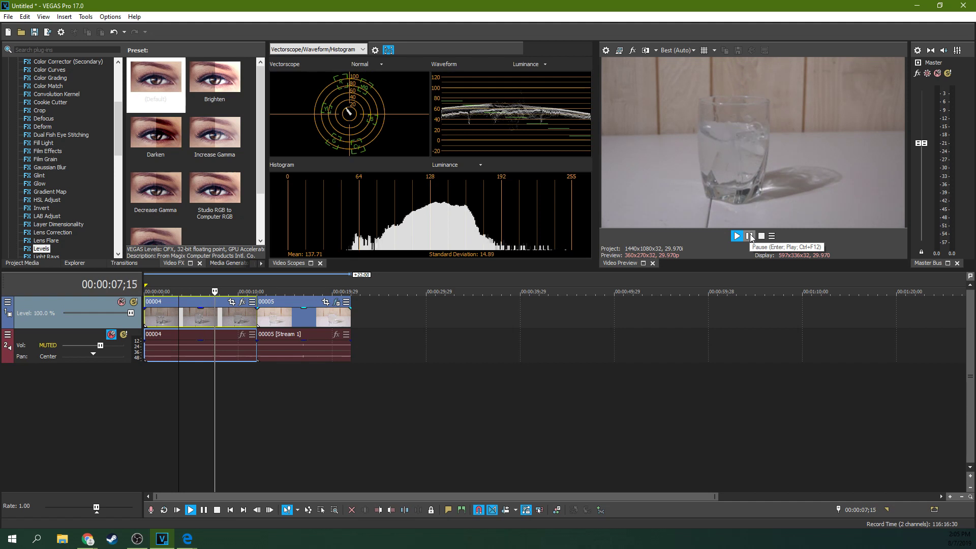
left_click(750, 236)
Sample frames throughout clip 00005 to check its corrected scopes.
left_click(271, 332)
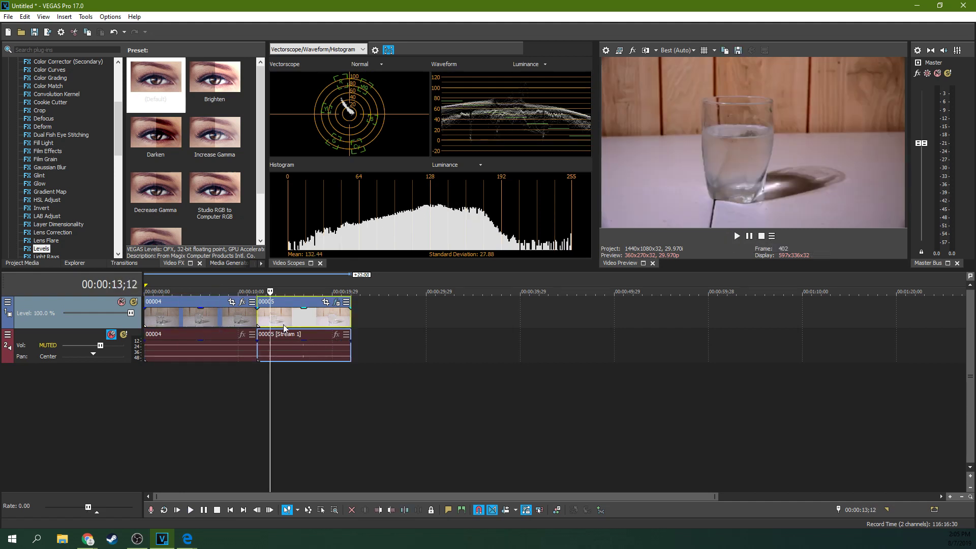
left_click(285, 330)
left_click(331, 330)
left_click(342, 328)
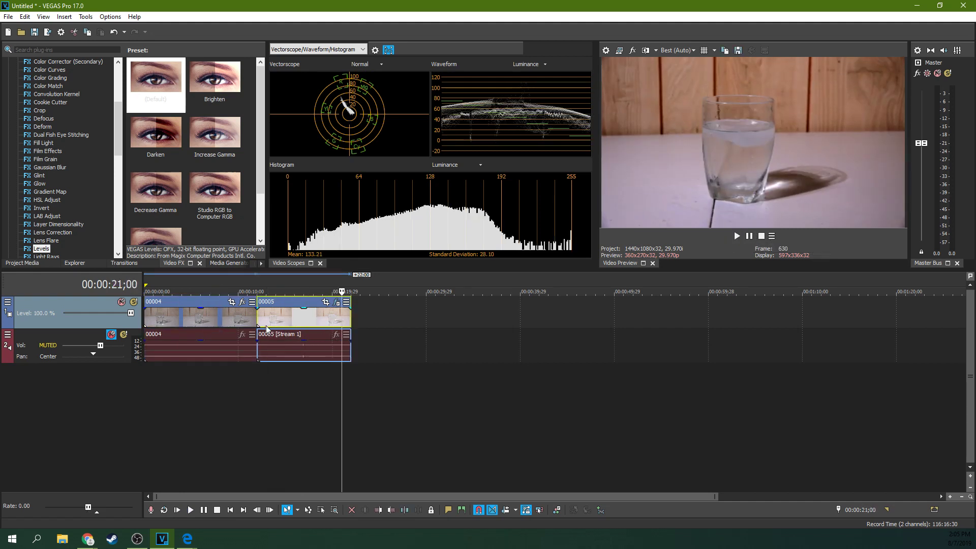
left_click(262, 328)
left_click(285, 325)
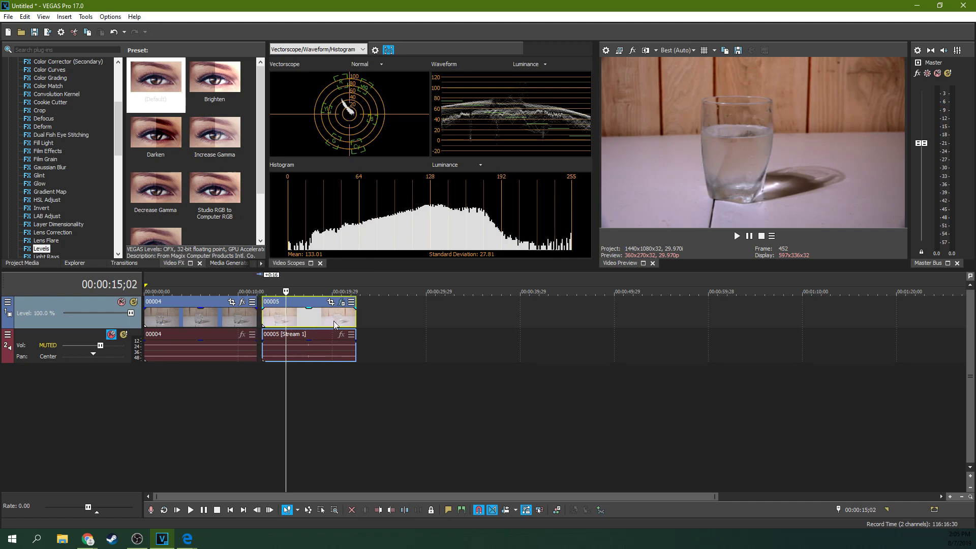
left_click(334, 321)
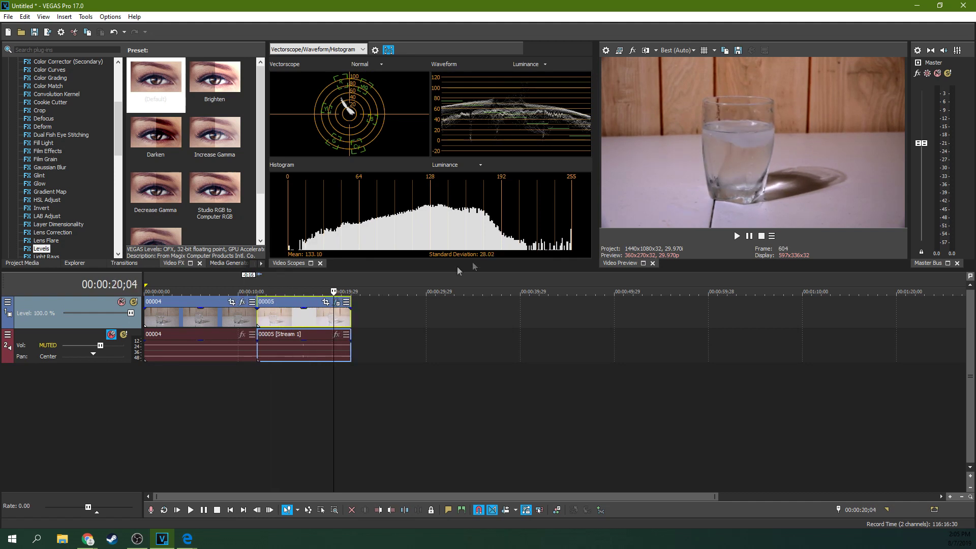
left_click(297, 320)
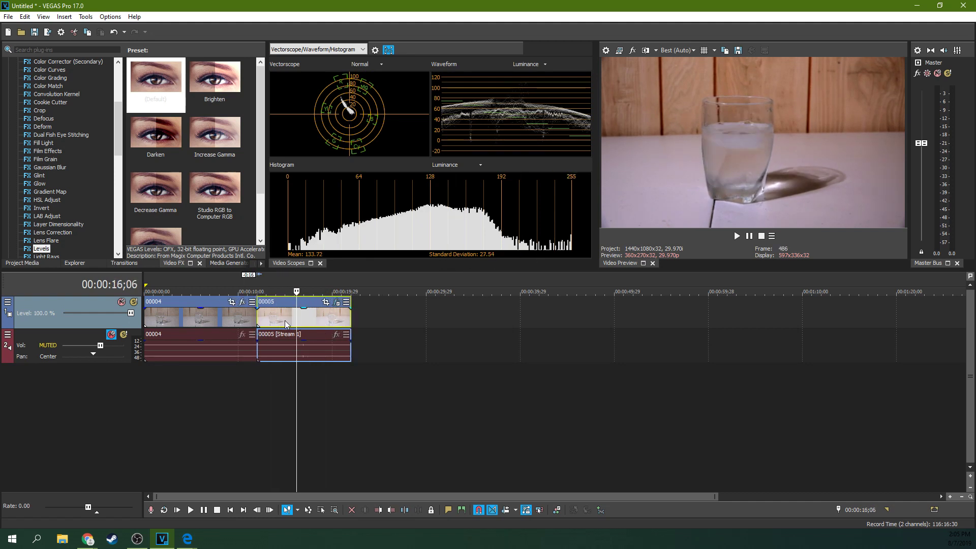
left_click(284, 322)
left_click(274, 321)
left_click(331, 321)
left_click(345, 320)
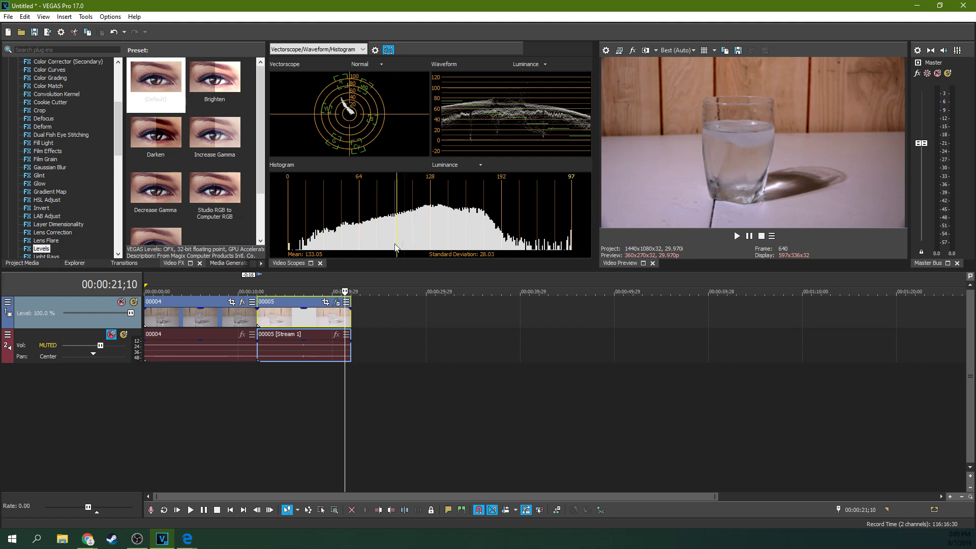
left_click(325, 319)
scroll(320, 320, "up", 5)
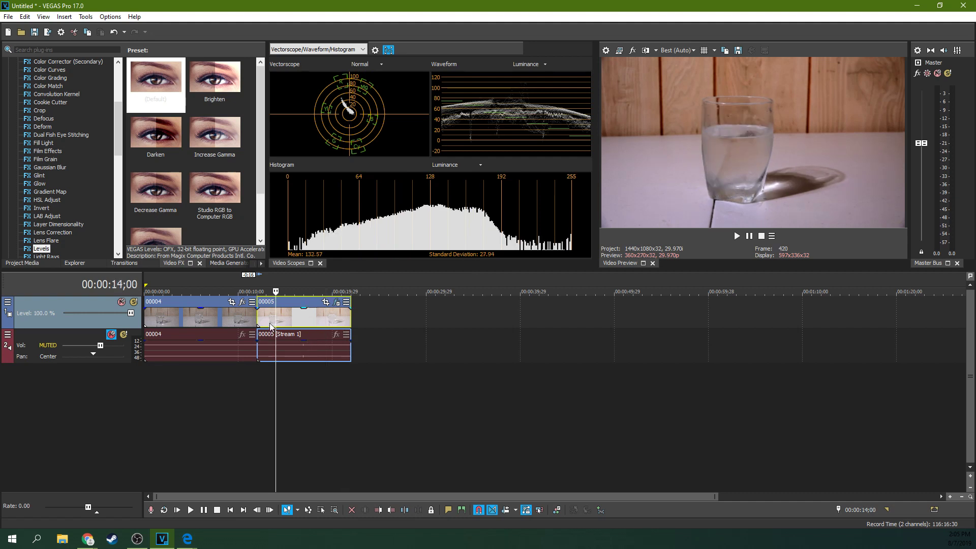
left_click(319, 322)
left_click(340, 320)
left_click(343, 319)
Scrub clip 00004 and park the playhead at about 00:00:04;02.
left_click(318, 318)
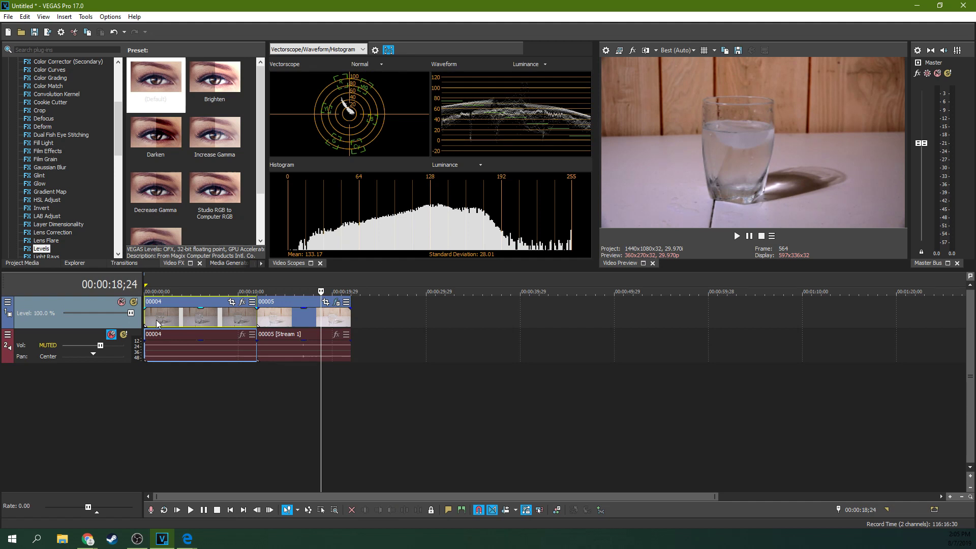
left_click(156, 320)
left_click(178, 320)
left_click(205, 319)
left_click(220, 319)
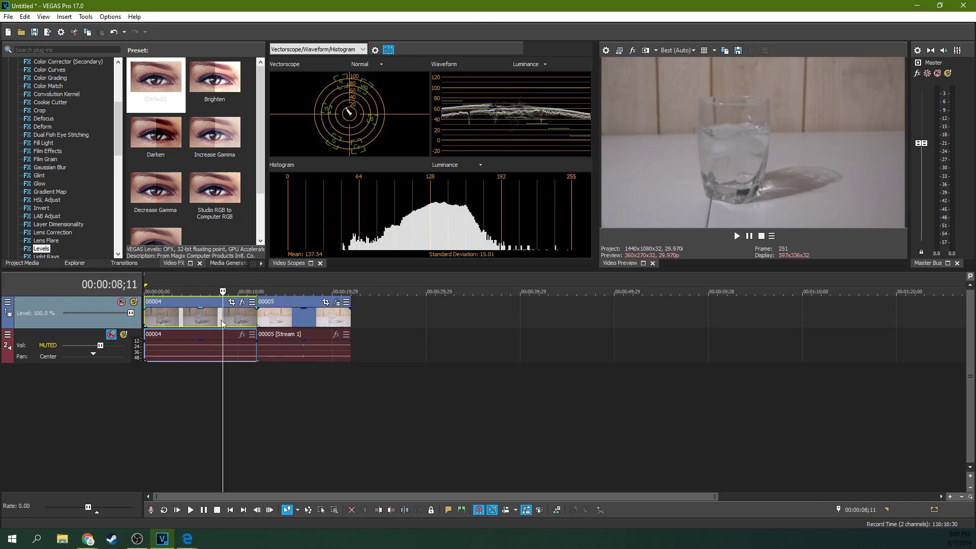
left_click(224, 320)
left_click(182, 320)
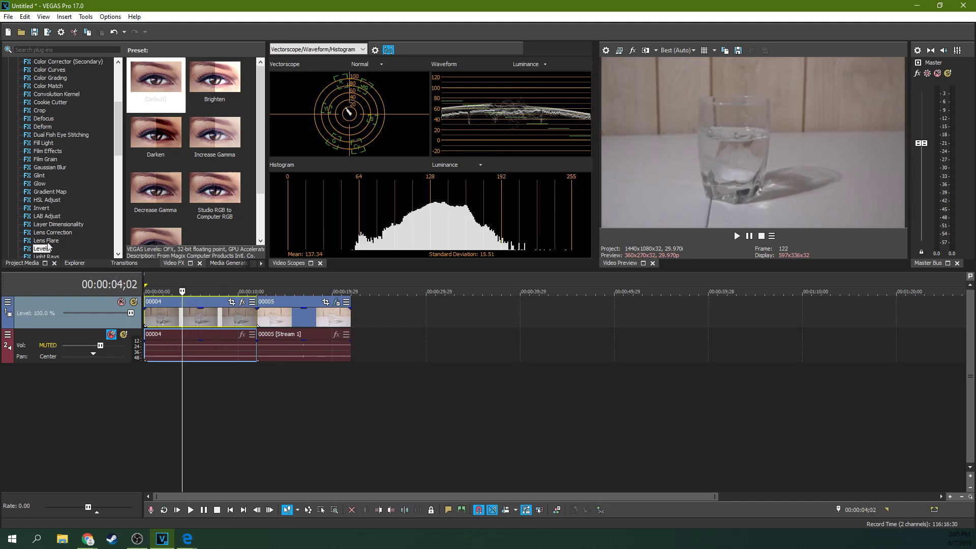
left_click_drag(43, 249, 47, 249)
Drop Levels on clip 00004, reset Input start to 0.000, and move the Event FX window aside.
left_click_drag(176, 306, 188, 313)
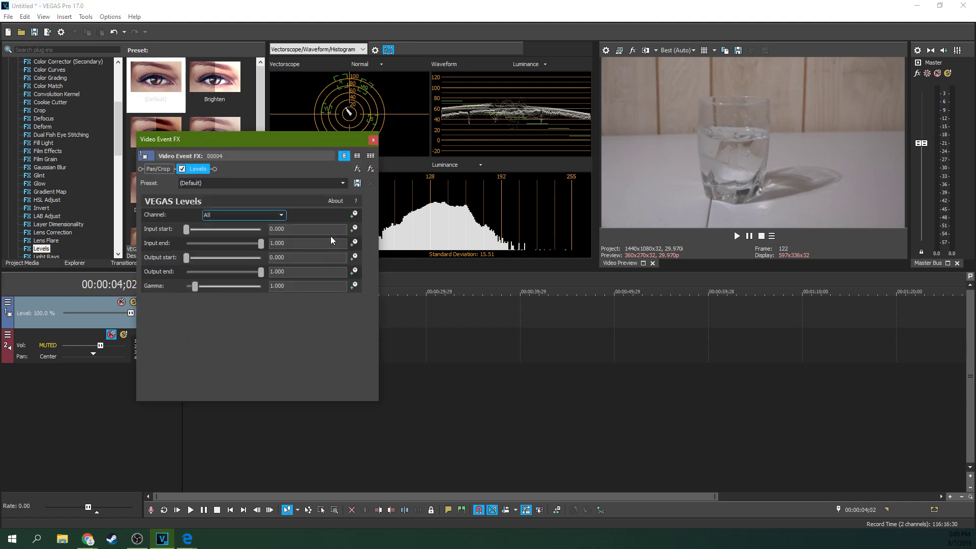
left_click_drag(289, 144, 419, 170)
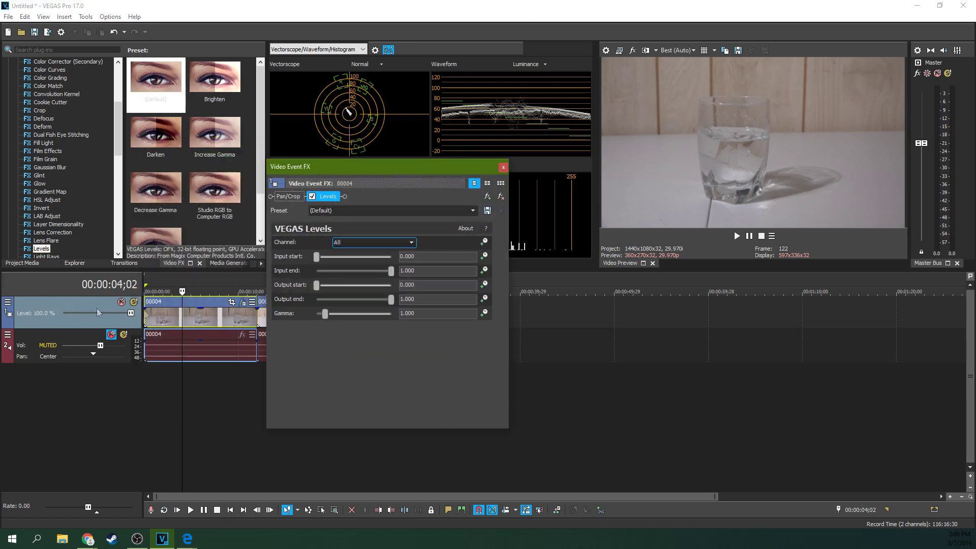
left_click_drag(412, 181, 340, 165)
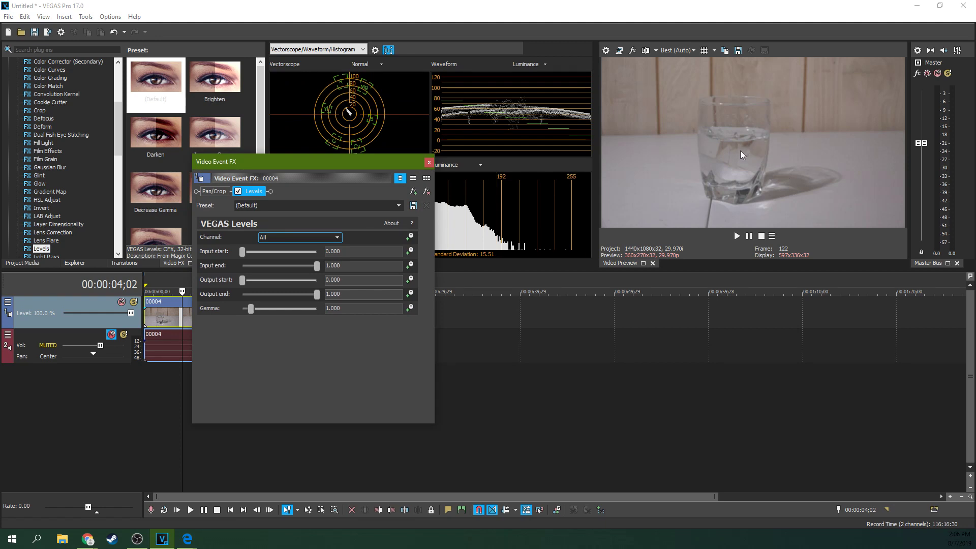
left_click_drag(354, 161, 296, 147)
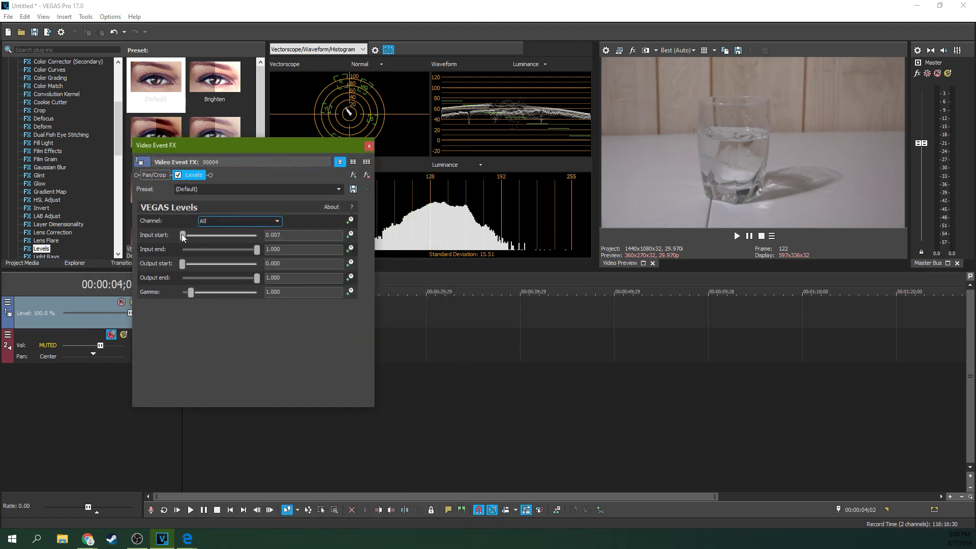
left_click_drag(182, 236, 173, 235)
left_click_drag(253, 147, 131, 175)
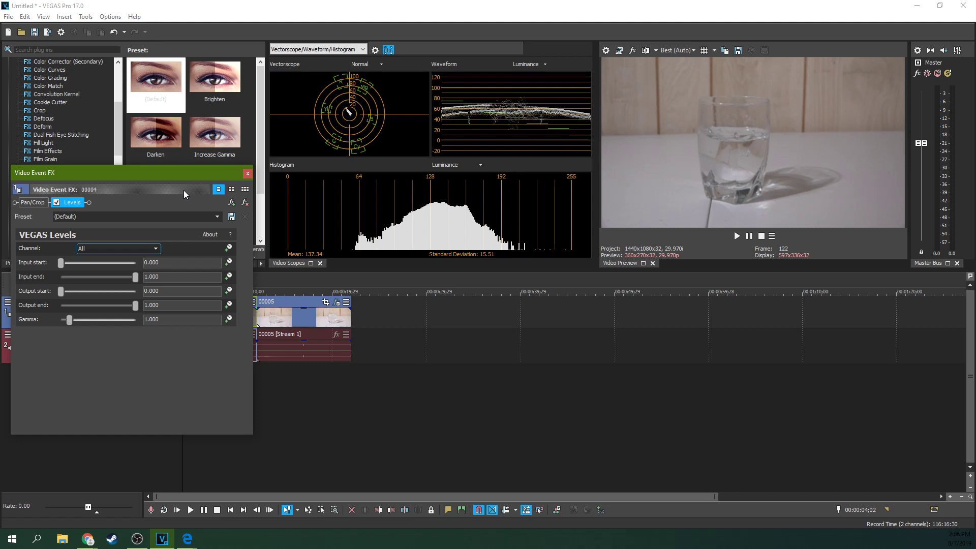
left_click_drag(184, 172, 230, 139)
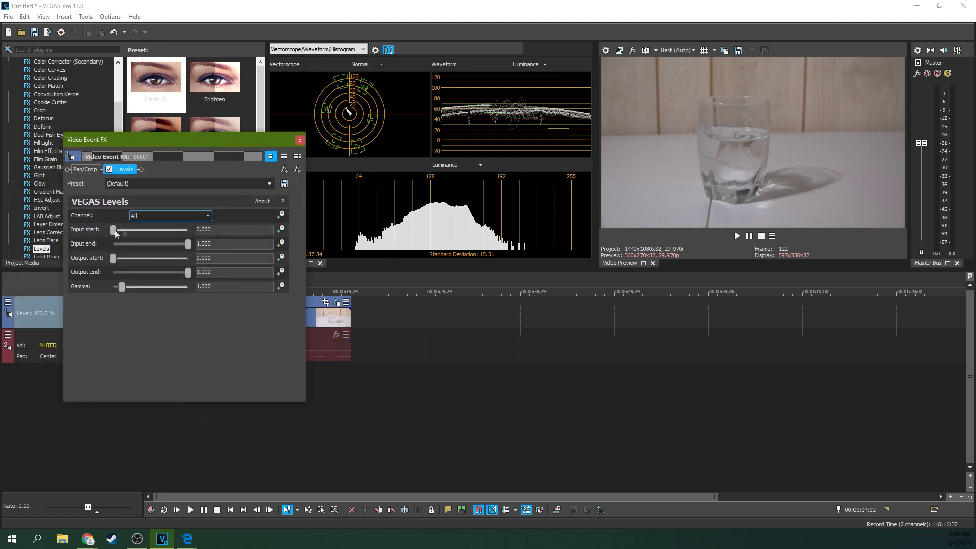
Raise Input start and lower Input end on clip 00004's Levels, moving the settings window aside.
left_click_drag(115, 231, 127, 231)
left_click_drag(210, 146, 163, 196)
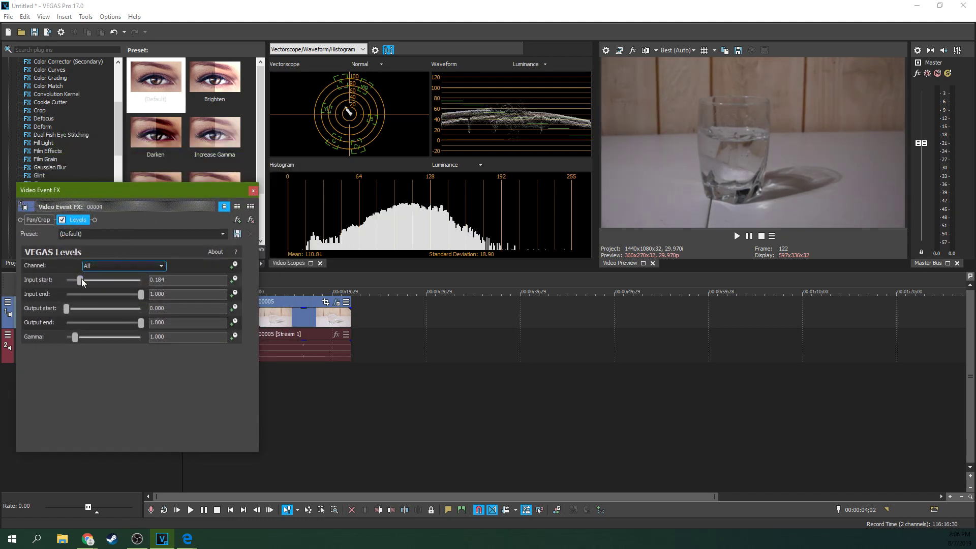
left_click_drag(82, 279, 83, 278)
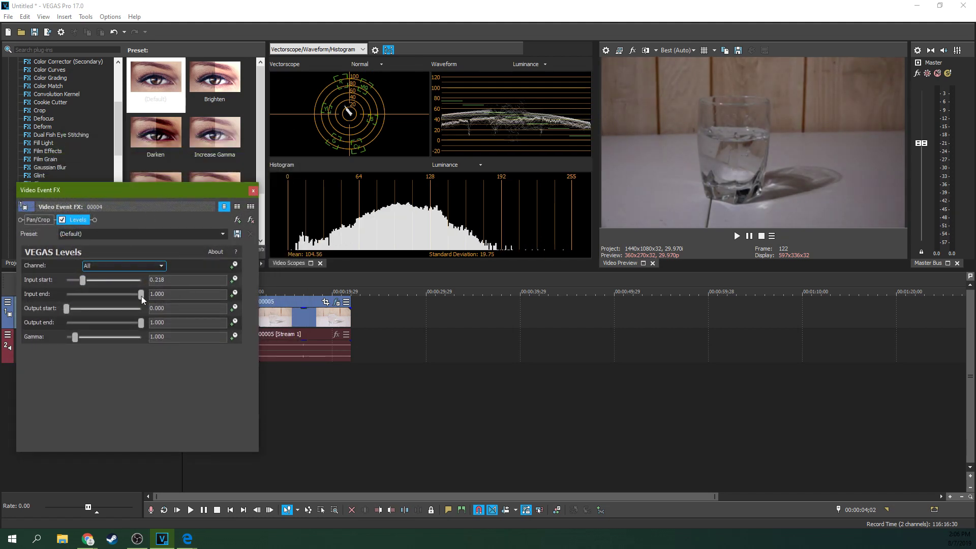
left_click_drag(142, 300, 143, 325)
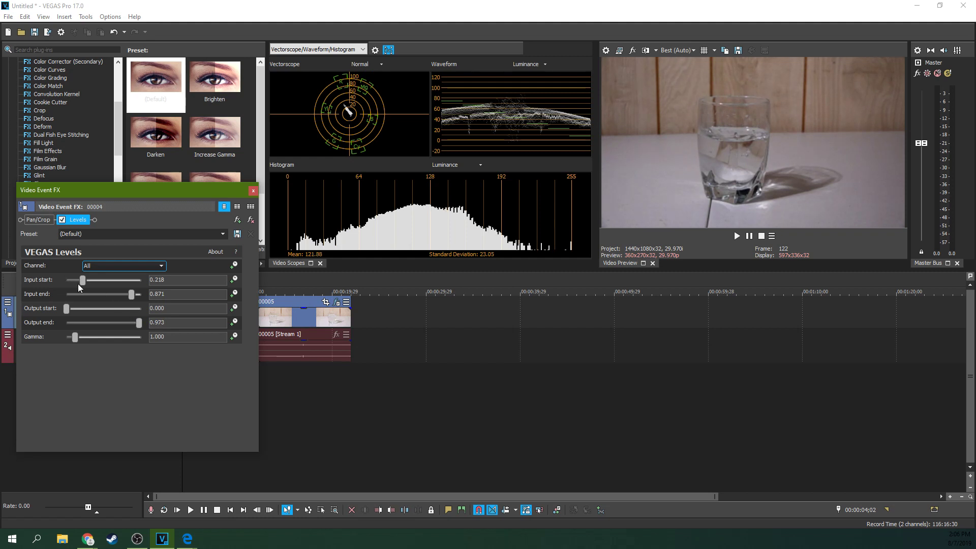
Fine-tune clip 00004 to Input start 0.231 and Gamma 0.914, with Output end 0.973.
mouse_move(81, 281)
left_mouse_down()
mouse_move(65, 282)
mouse_move(108, 286)
mouse_move(62, 288)
mouse_move(85, 290)
left_mouse_up()
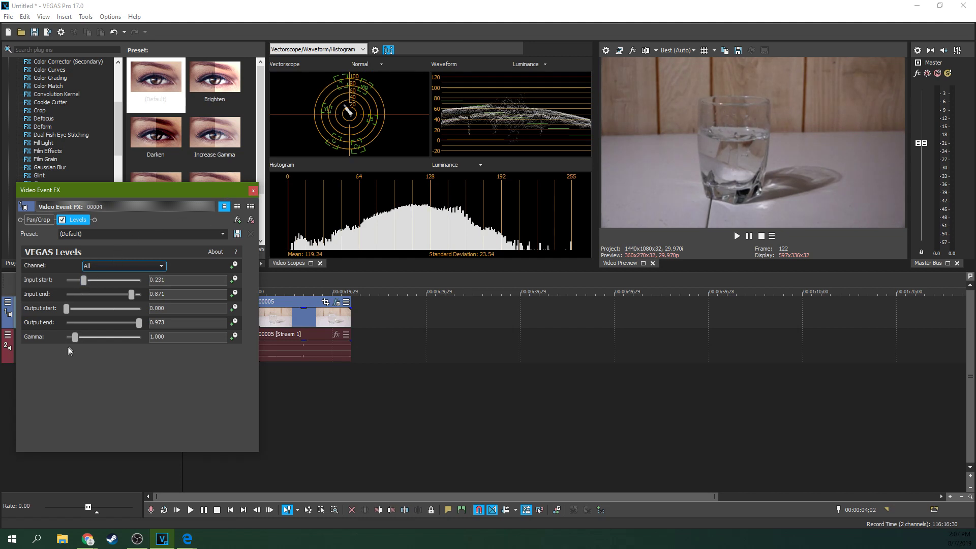
left_click_drag(75, 336, 75, 340)
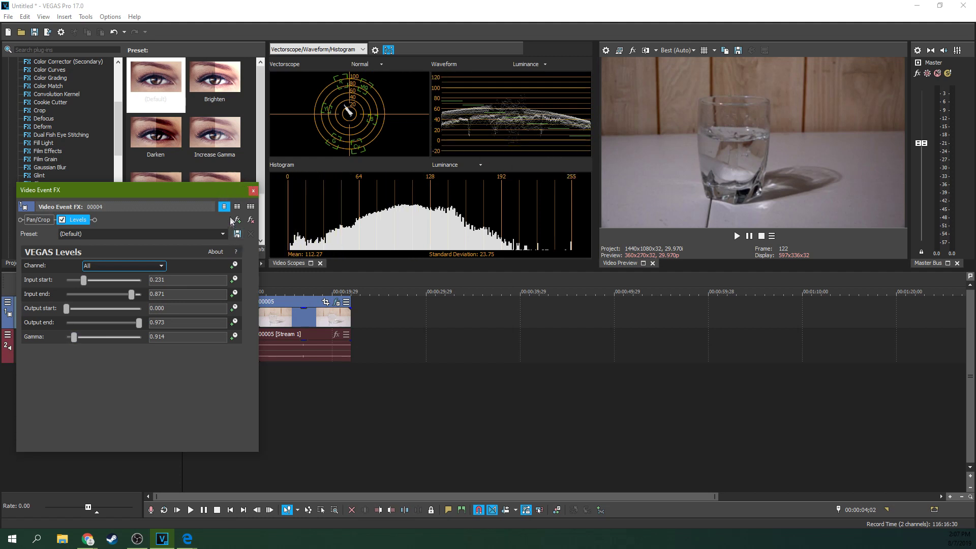
left_click(299, 318)
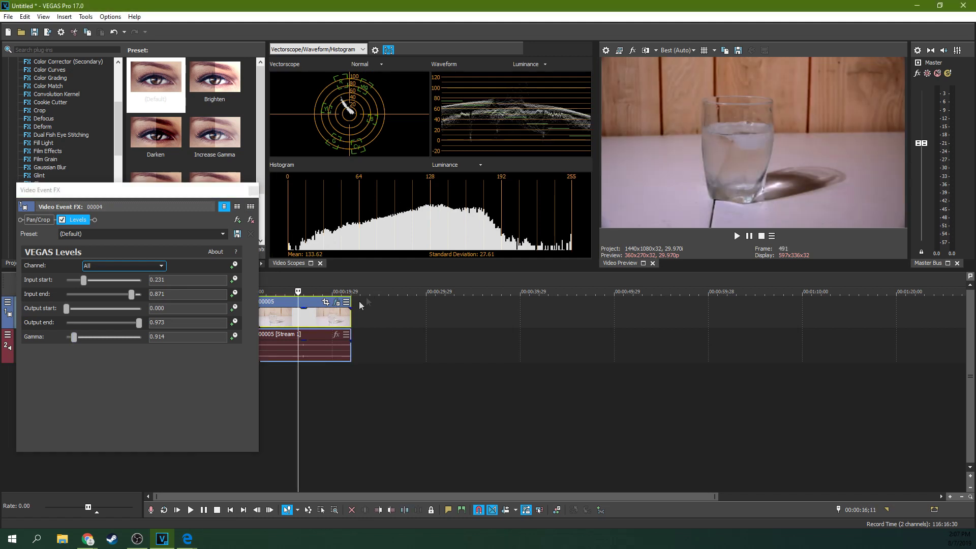
Close clip 00004's effect settings and move the playhead between clips 00004 and 00005.
left_click(321, 324)
left_click(277, 291)
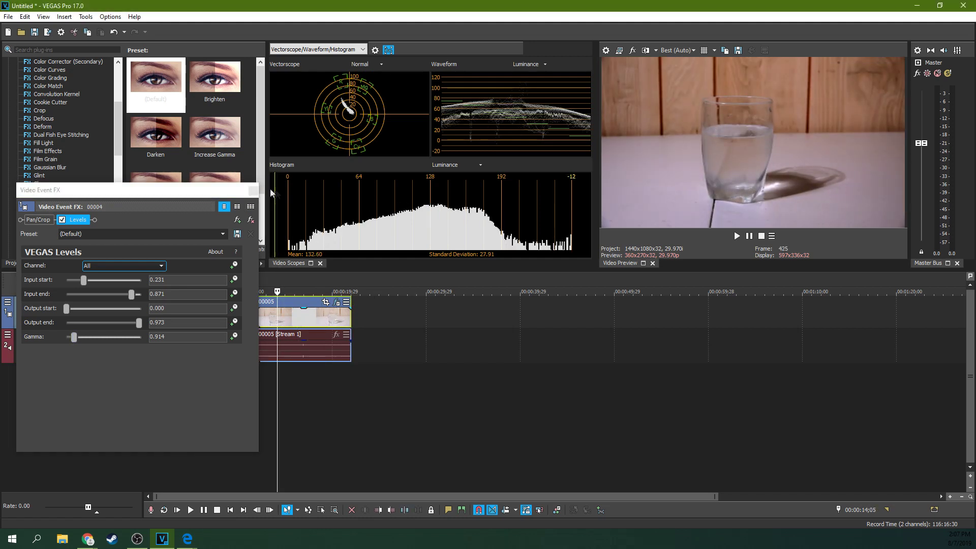
left_click(253, 190)
left_click(246, 315)
left_click(285, 319)
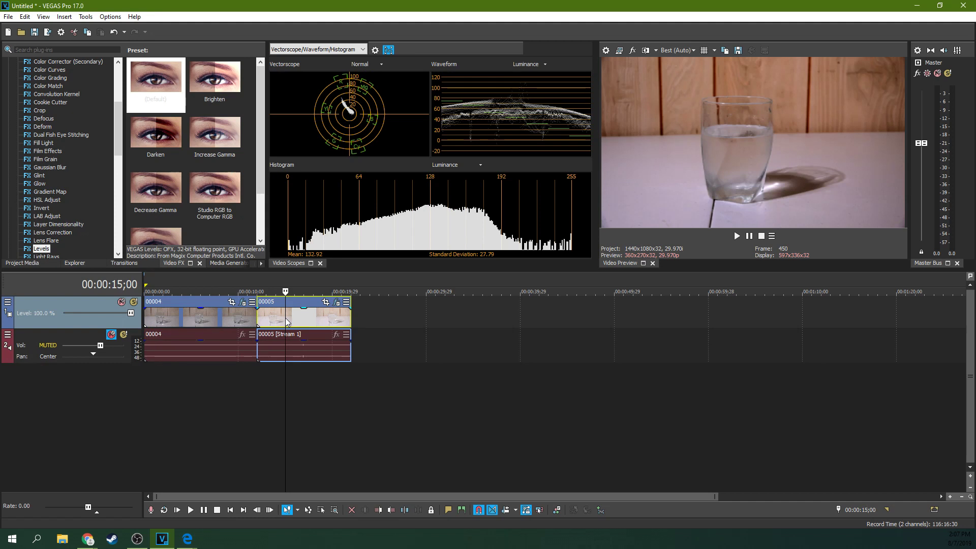
Toggle Levels off and on three times on clip 00005 to compare, leaving it enabled.
left_click(336, 303)
left_click(63, 219)
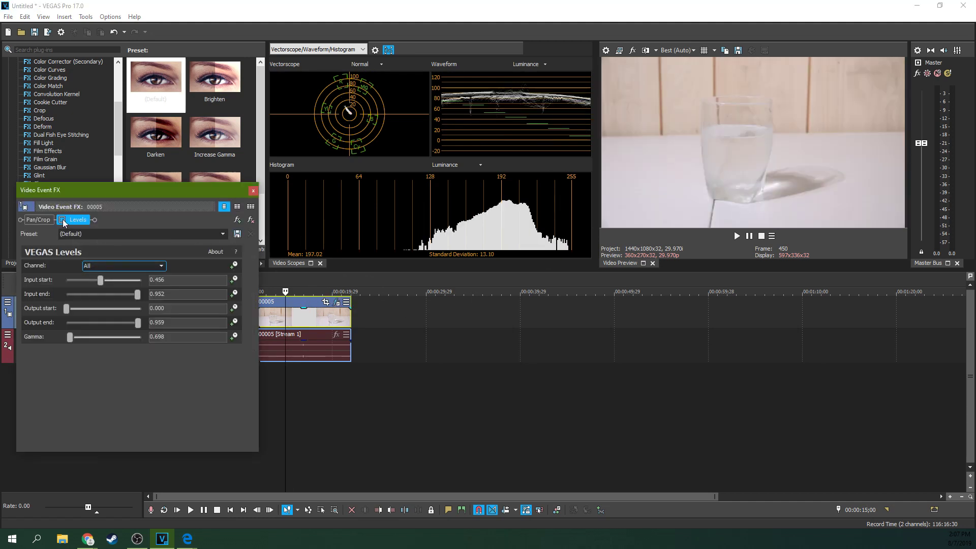
left_click(62, 219)
left_click(62, 219)
left_click(63, 219)
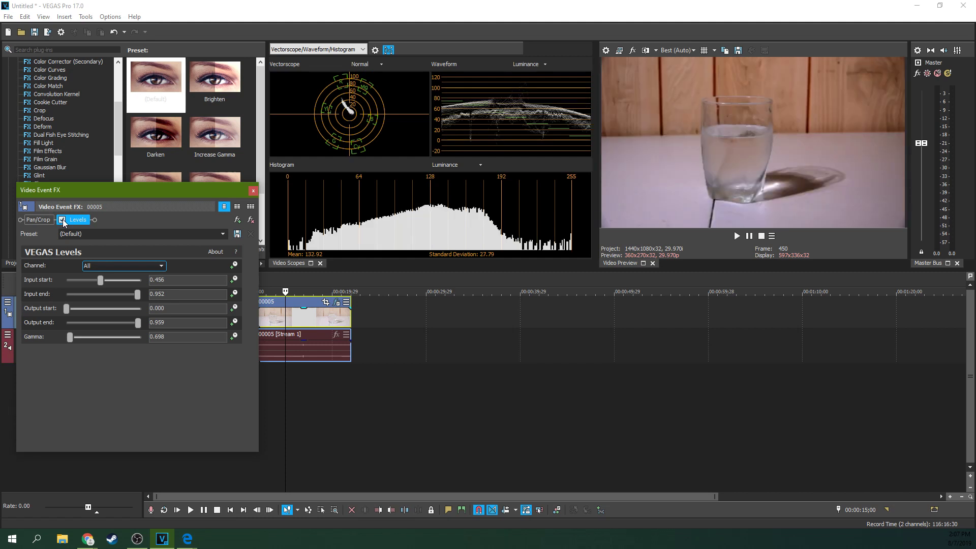
left_click(62, 219)
left_click(63, 219)
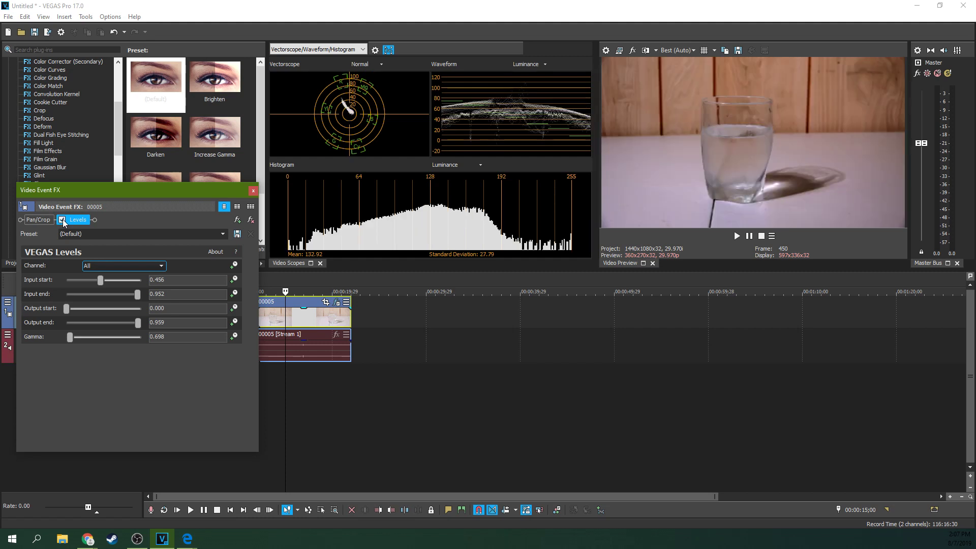
Close clip 00005's settings, then bypass and re-enable Levels on clip 00004 to compare.
left_click(253, 191)
left_click(187, 313)
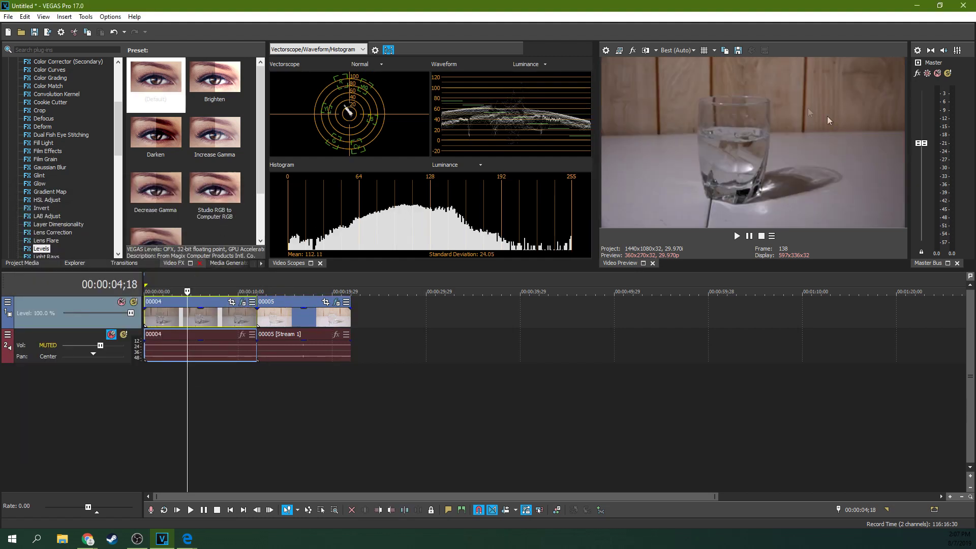
left_click(241, 303)
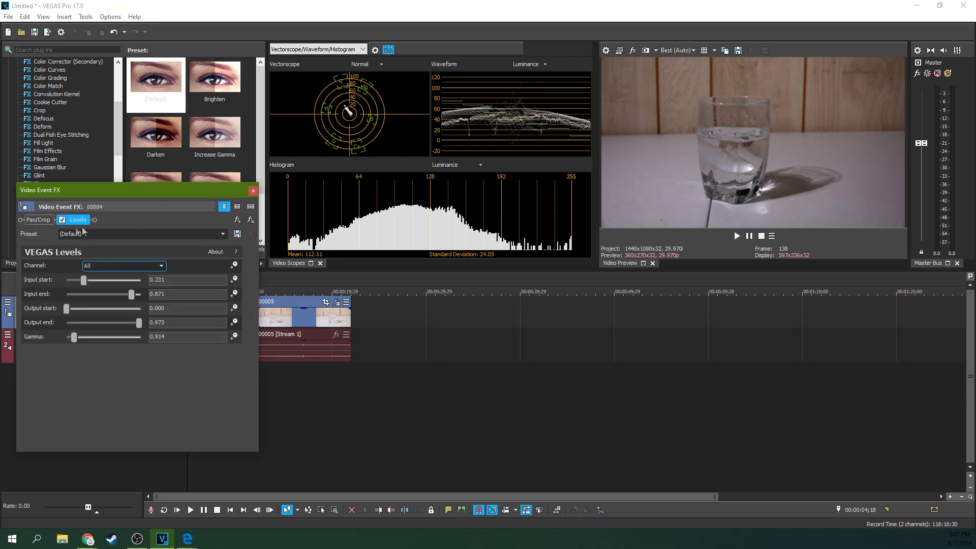
left_click(63, 220)
left_click(63, 220)
left_click(253, 190)
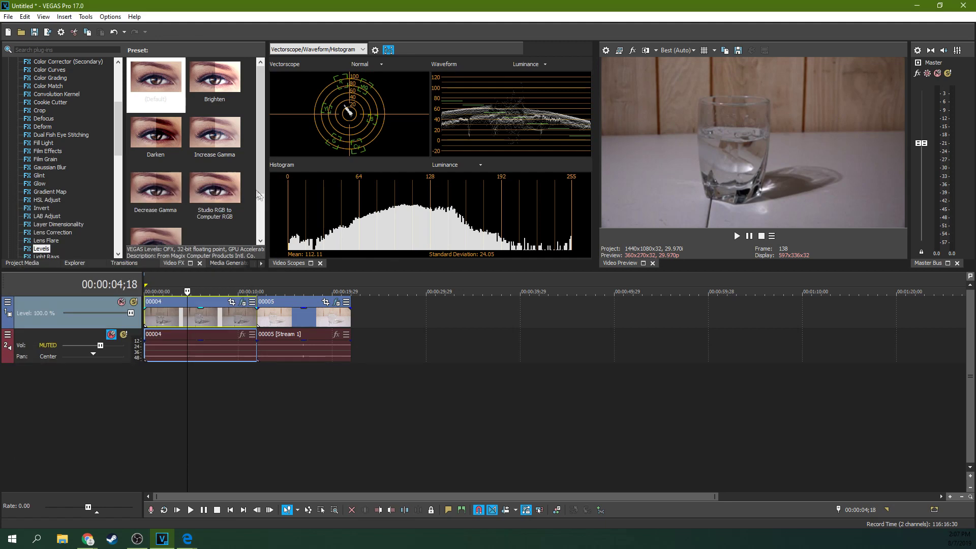
Flip the playhead back and forth between clips 00004 and 00005 to compare corrections.
left_click(277, 319)
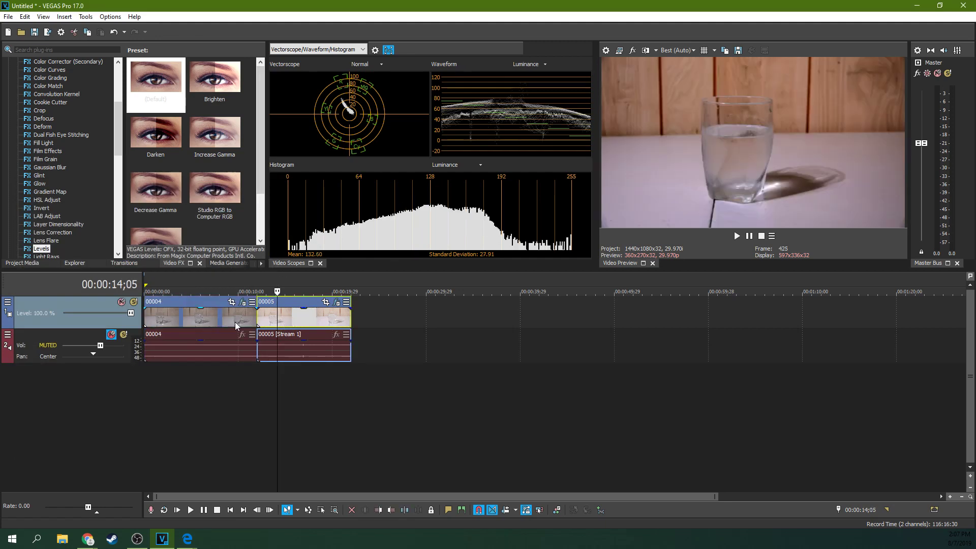
left_click(235, 322)
left_click(306, 322)
left_click(227, 324)
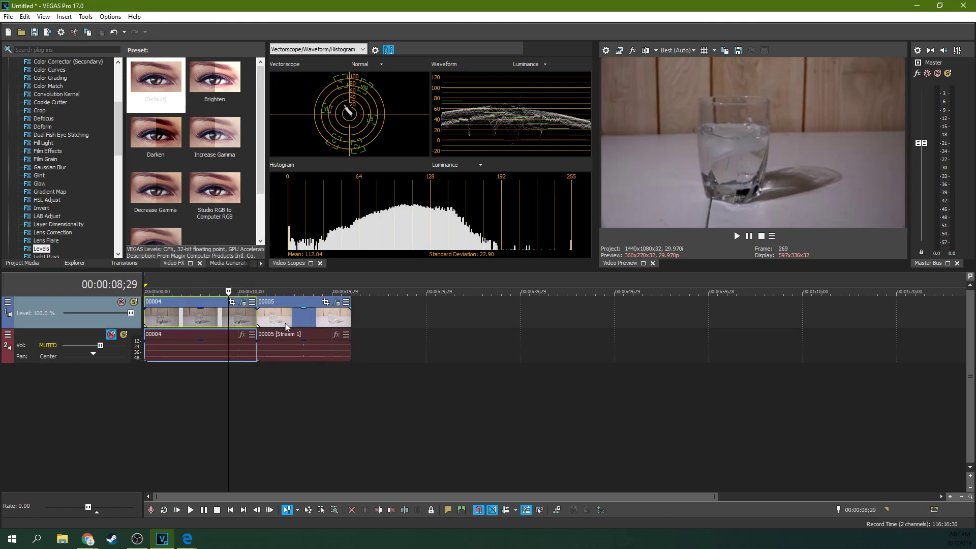
left_click(285, 322)
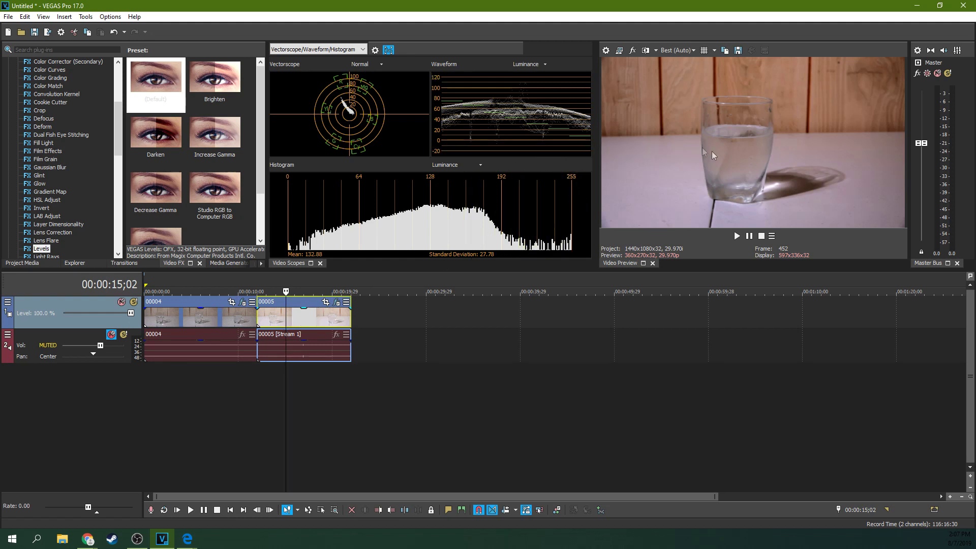
left_click(212, 317)
left_click(292, 321)
left_click(230, 316)
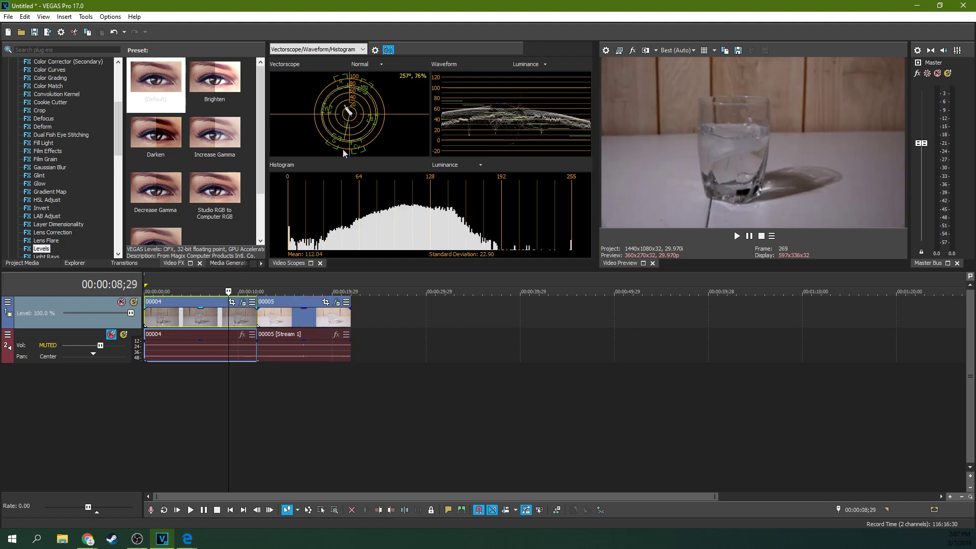
left_click(309, 318)
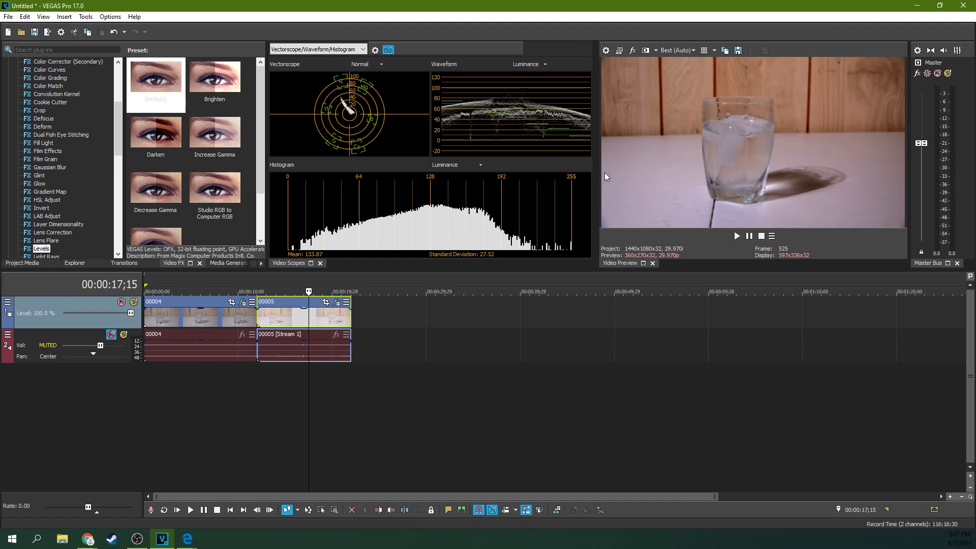
Alternate between the clips again, then reopen clip 00005's Levels (Input start 0.456, Gamma 0.698).
left_click(196, 314)
left_click(289, 316)
left_click(197, 315)
left_click(290, 316)
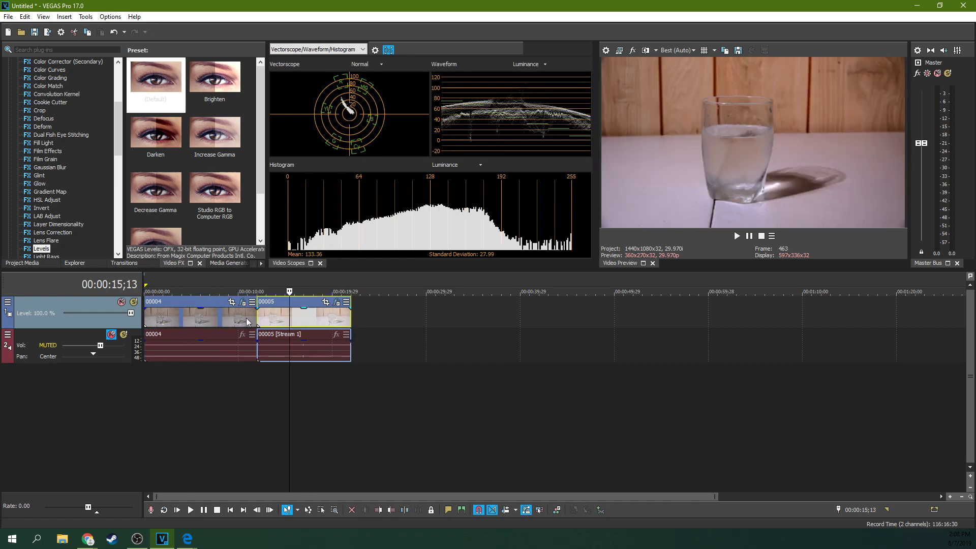
left_click(178, 316)
left_click(273, 315)
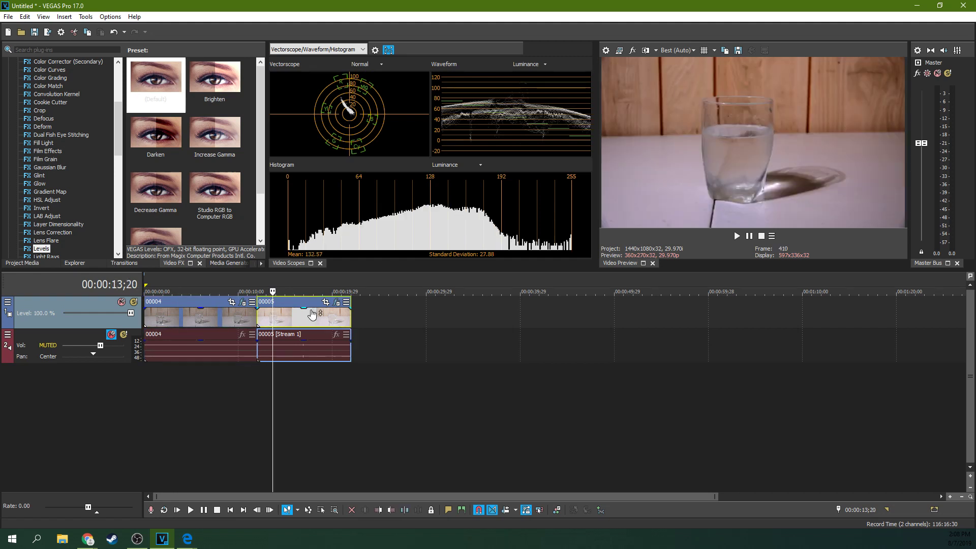
left_click_drag(312, 314, 312, 316)
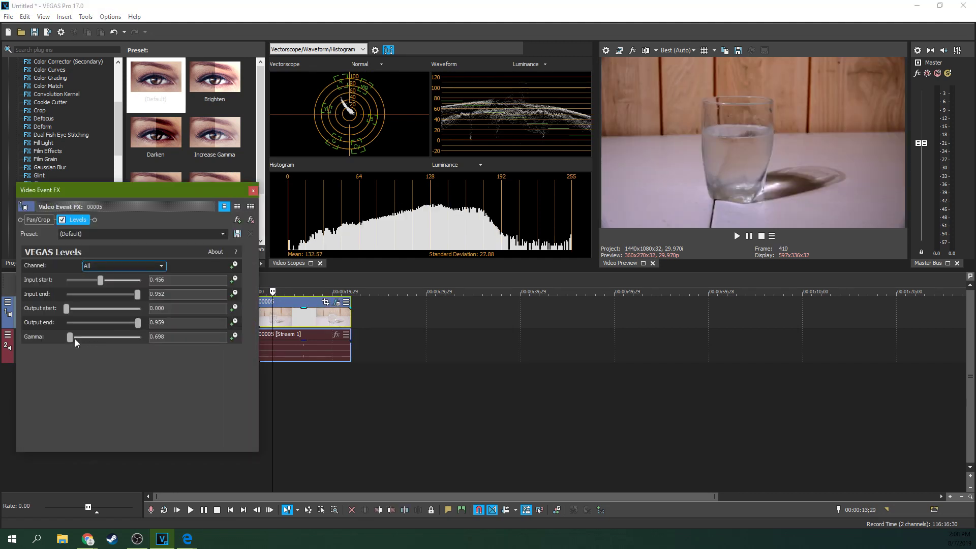
Lower clip 00005's Levels gamma slightly and close the effect settings.
left_click_drag(71, 338, 72, 340)
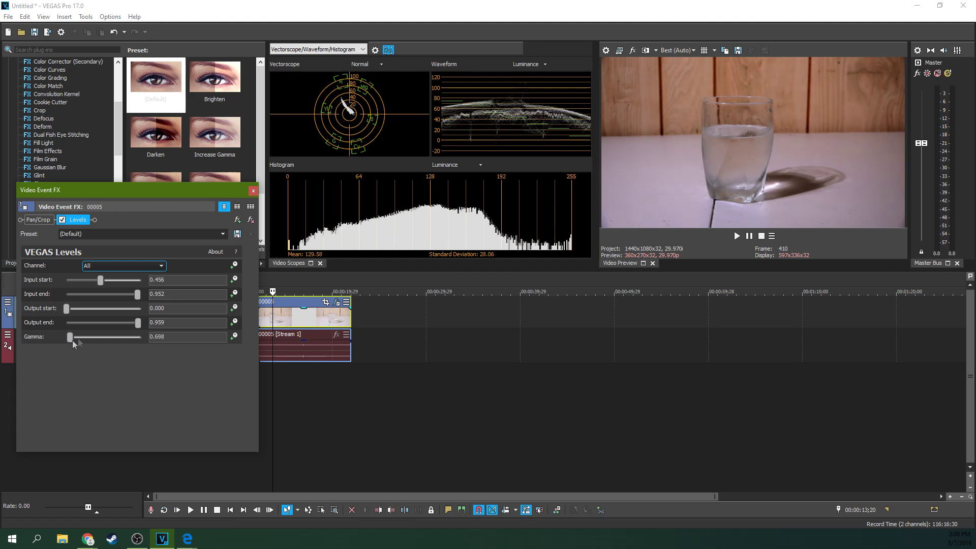
left_click(253, 191)
left_click(196, 311)
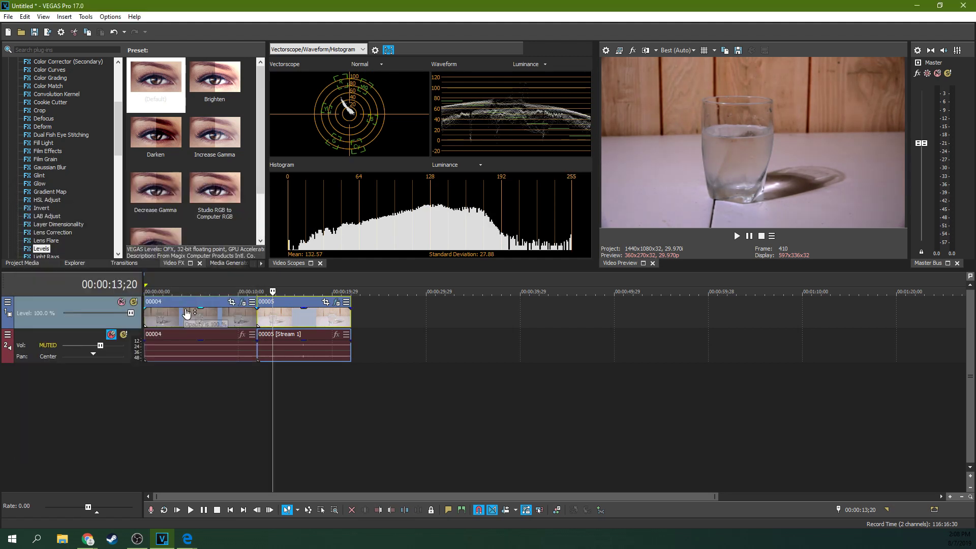
Jump between the clips, settle on clip 00004, and open the scope layout list.
left_click(230, 331)
left_click(296, 317)
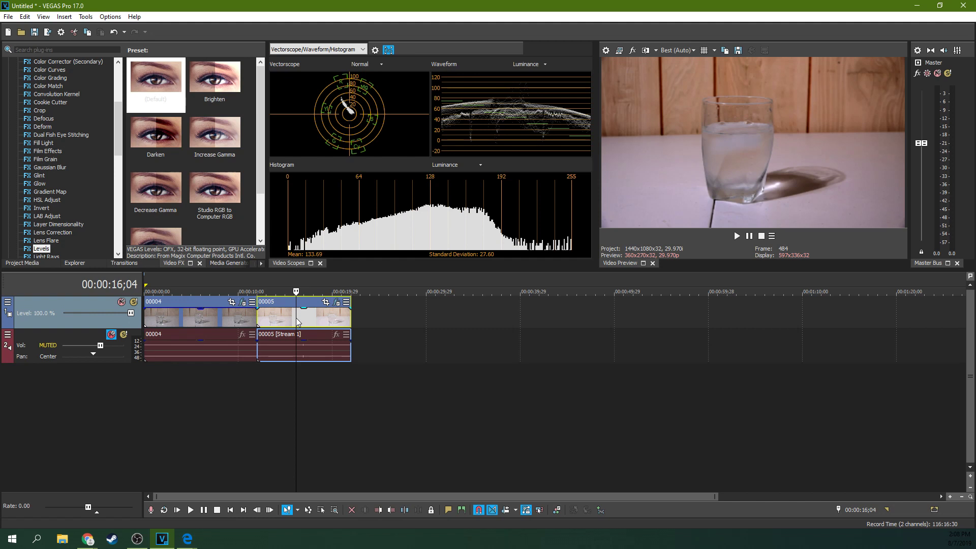
left_click(250, 320)
left_click(362, 49)
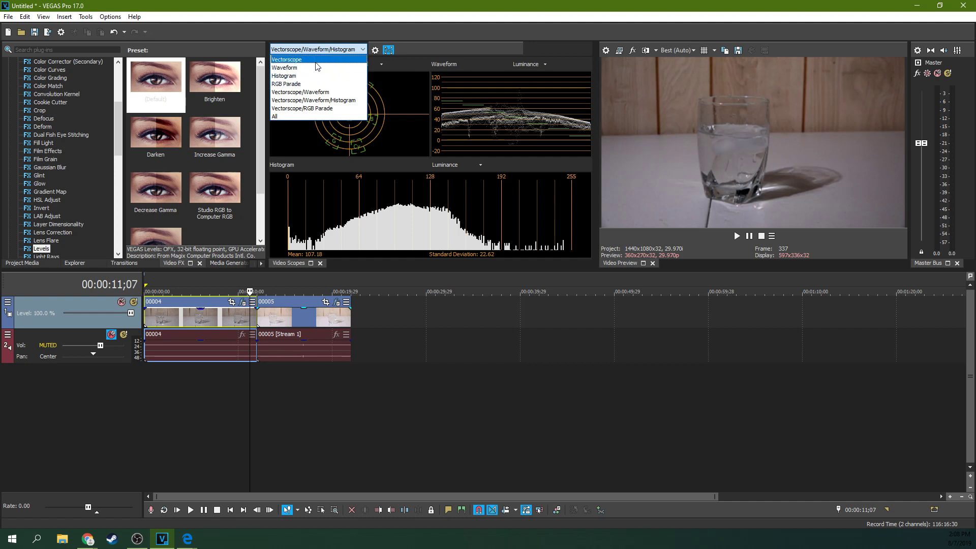
Switch the Video Scopes to RGB Parade and check clips 00005 and 00004 on it.
left_click(315, 84)
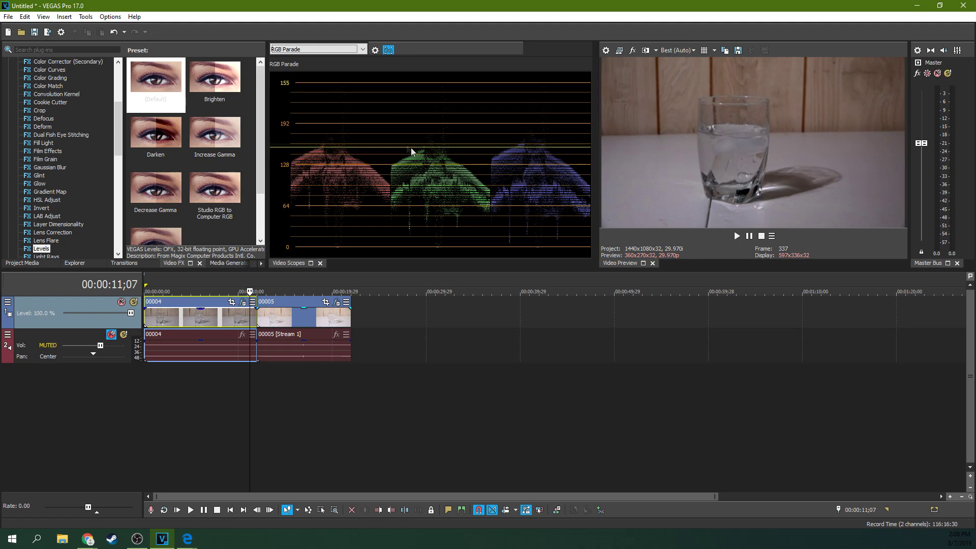
left_click(313, 321)
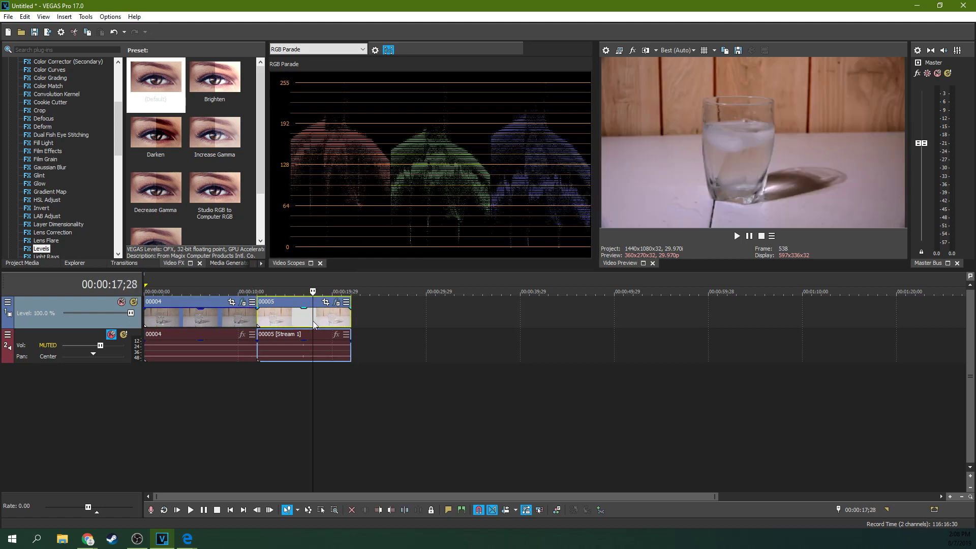
left_click(209, 316)
left_click(282, 316)
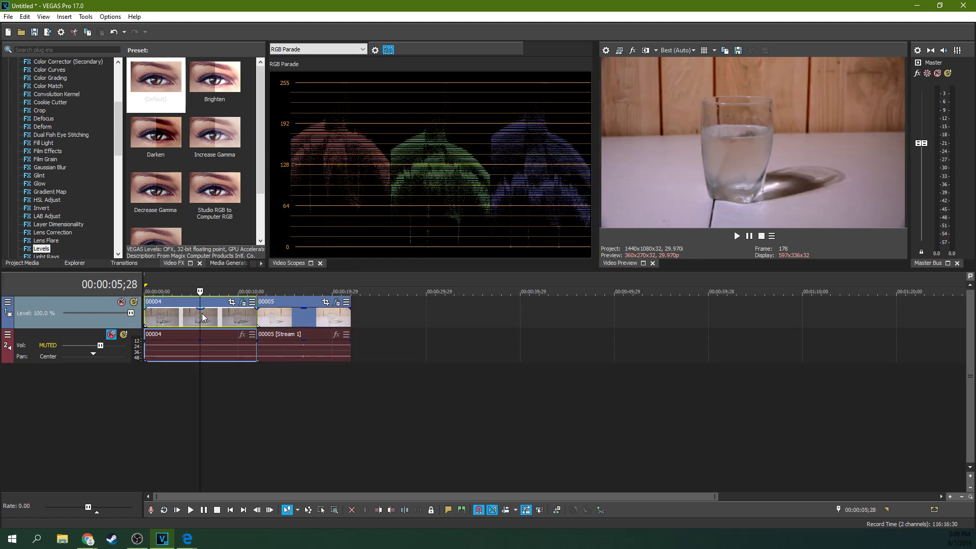
left_click(272, 323)
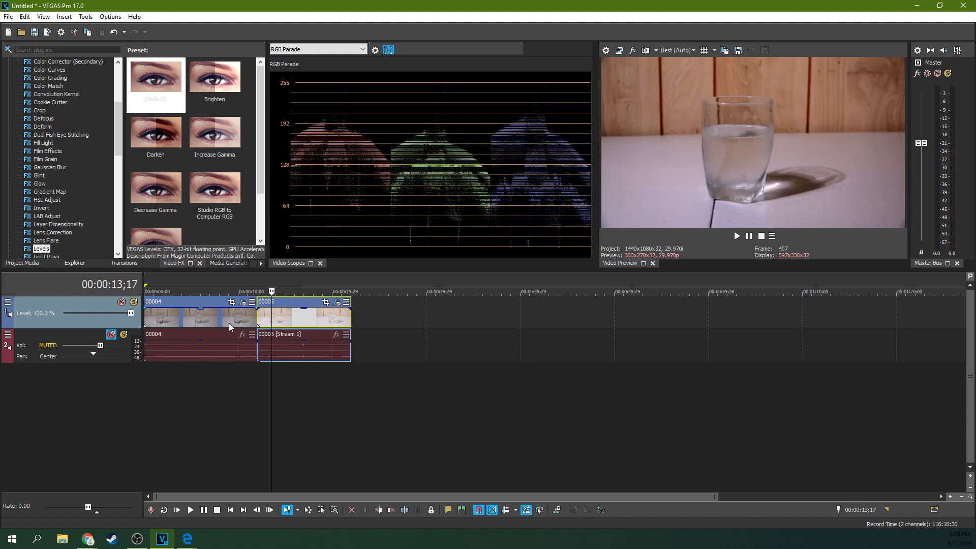
left_click(229, 322)
left_click(307, 321)
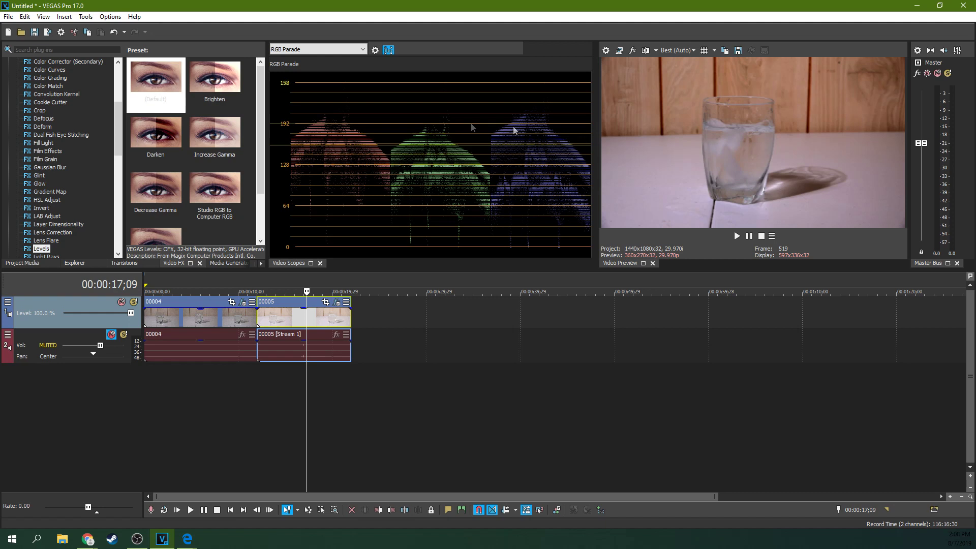
left_click(224, 316)
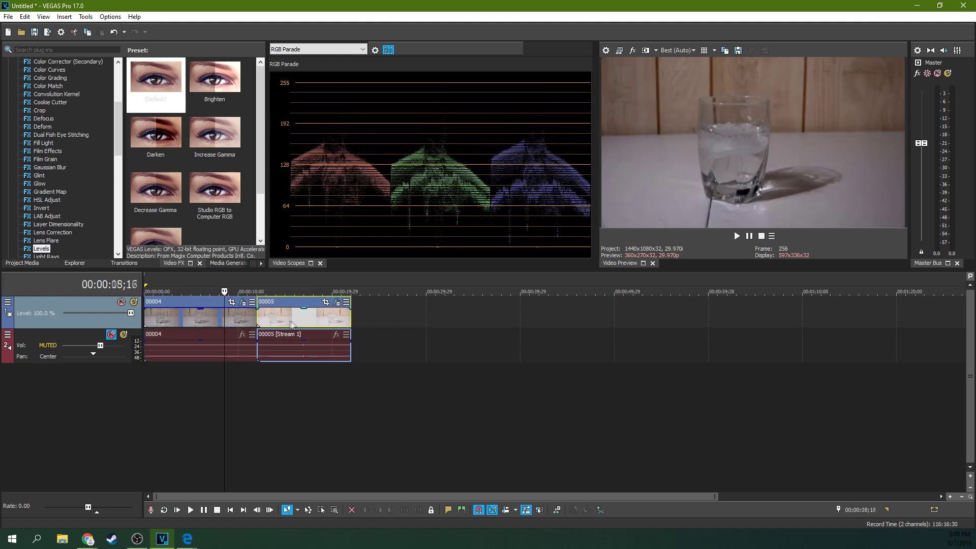
Alternate between clips 00004 and 00005 to compare their red, green and blue channels.
left_click(291, 323)
left_click(221, 316)
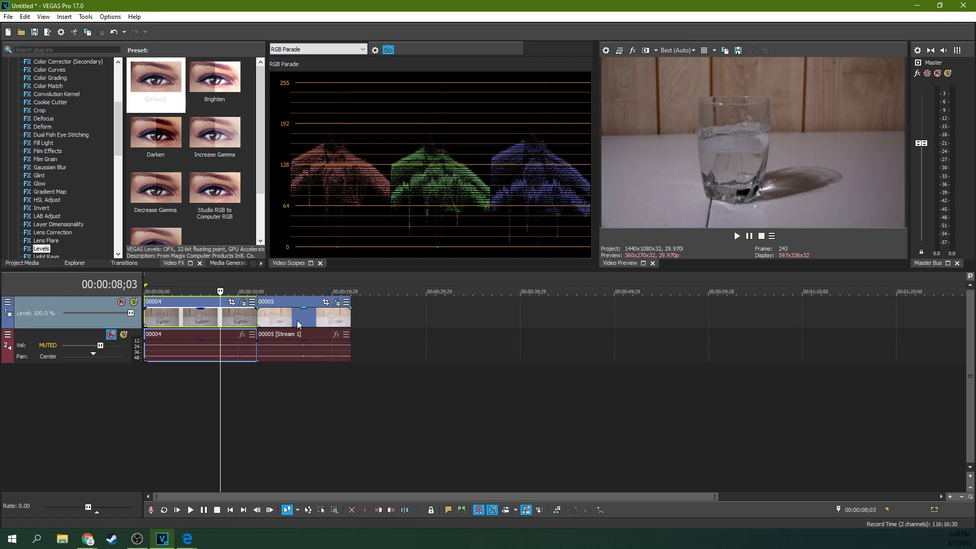
left_click(296, 320)
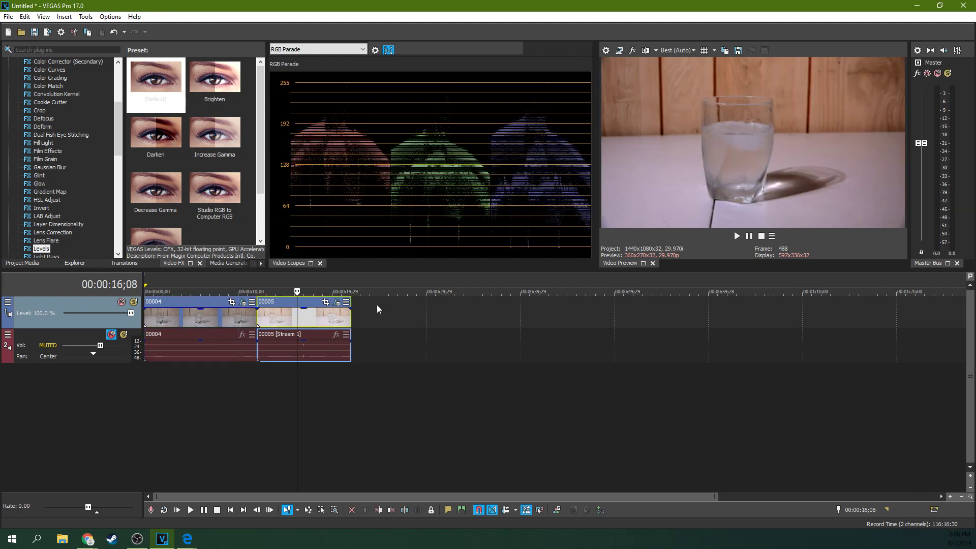
left_click(221, 322)
left_click(285, 316)
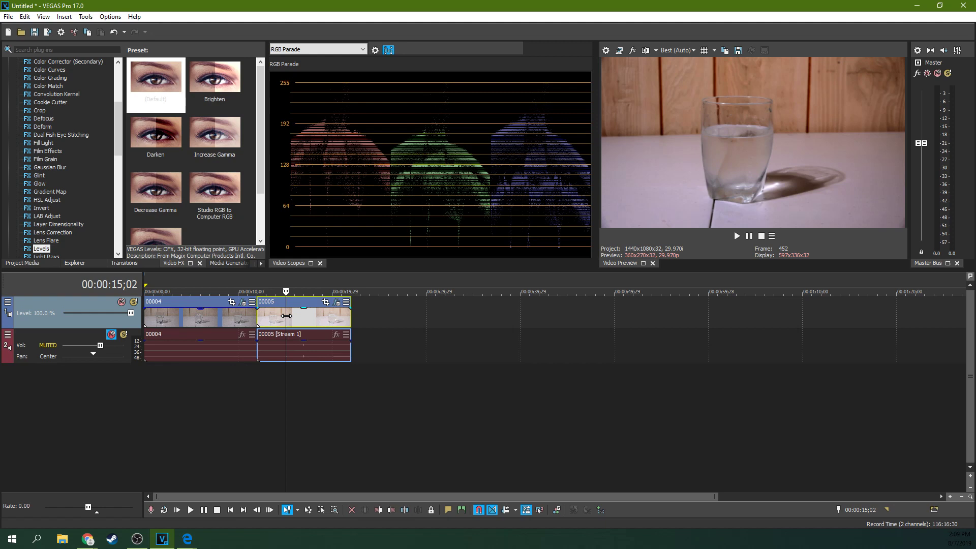
left_click(217, 333)
left_click(292, 320)
left_click(224, 316)
left_click(300, 314)
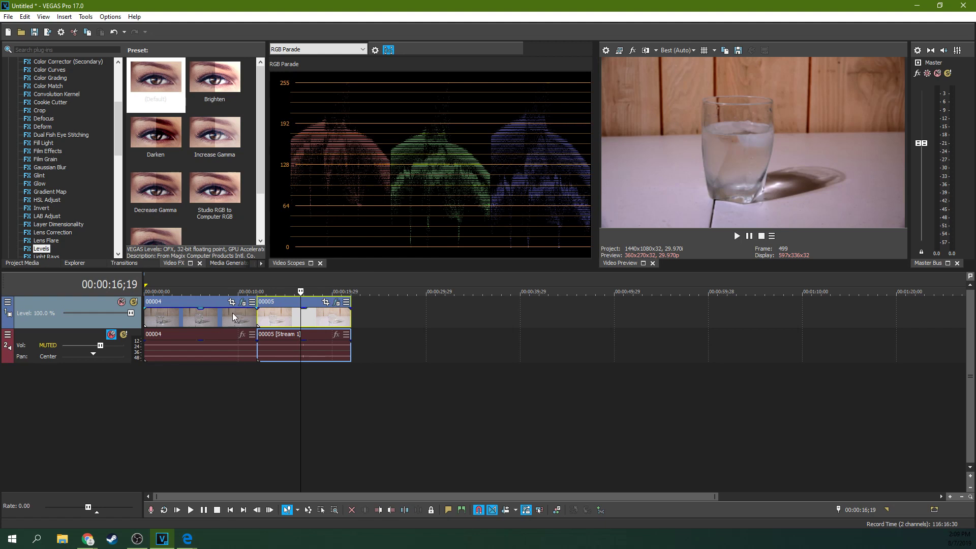
left_click(234, 316)
left_click(291, 313)
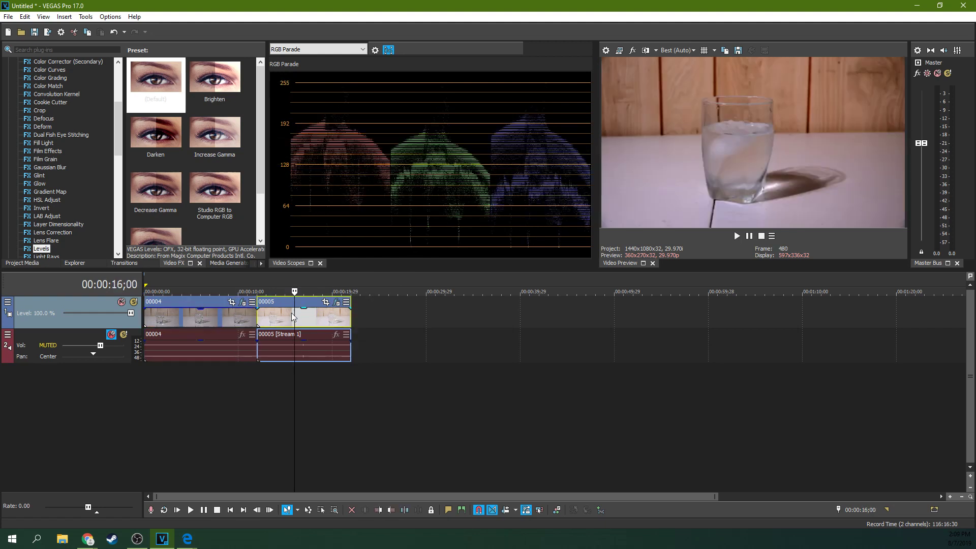
Keep comparing both clips on the parade, settling on a frame of clip 00004.
left_click(231, 316)
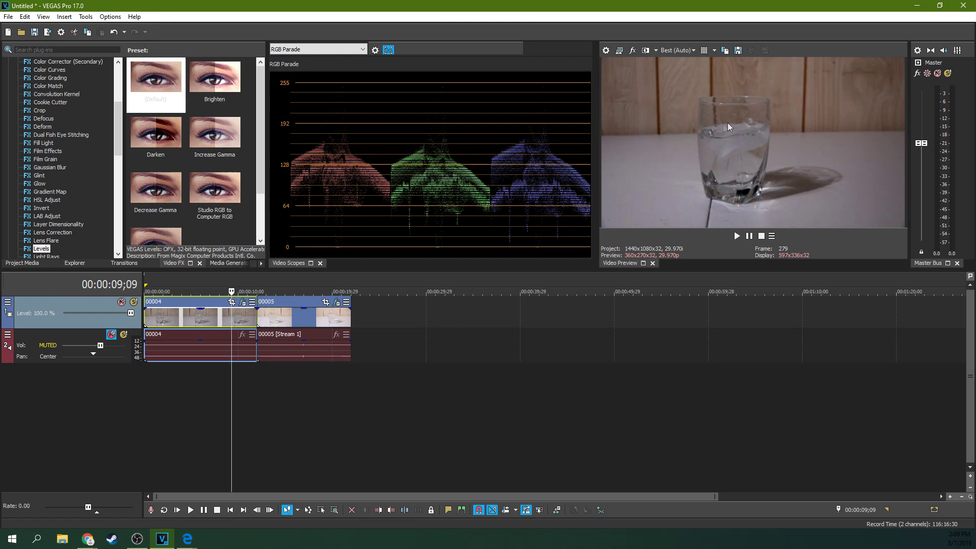
left_click(287, 314)
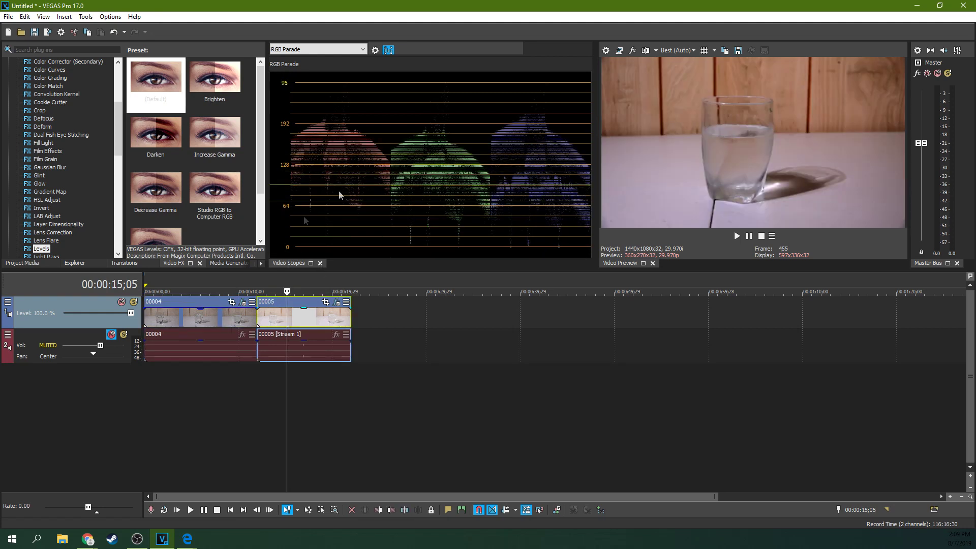
left_click(218, 321)
left_click(290, 319)
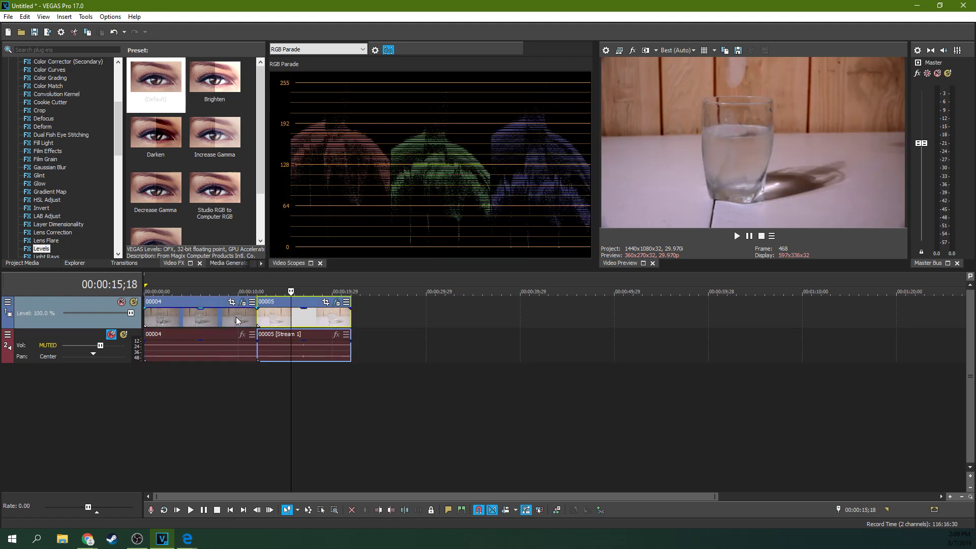
left_click(236, 320)
left_click(302, 319)
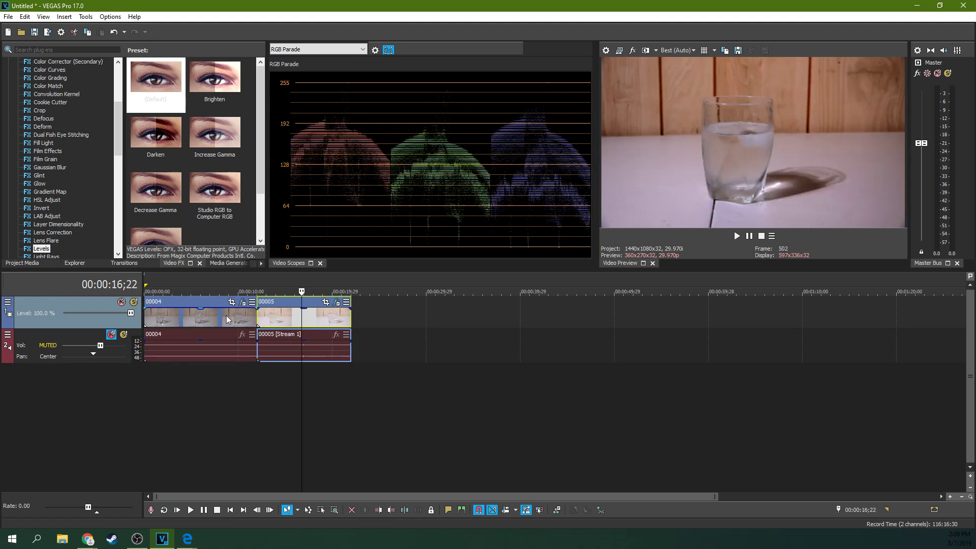
left_click(226, 315)
left_click(311, 315)
left_click(216, 319)
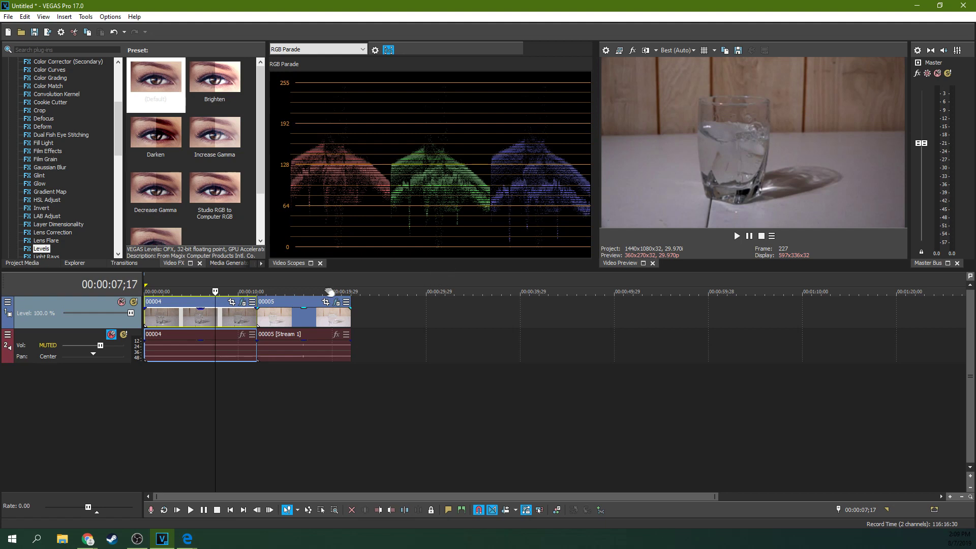
scroll(397, 300, "up", 2)
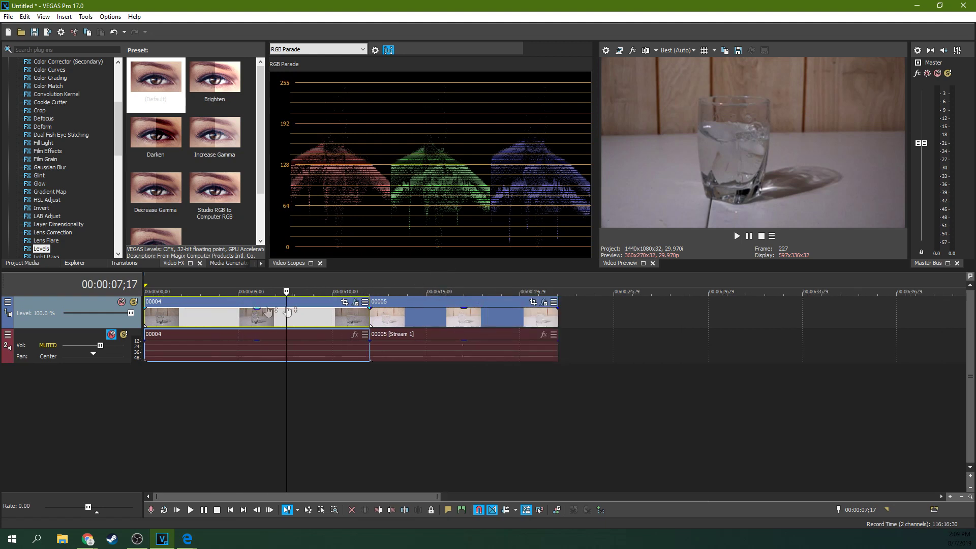
Reopen clip 00004's Levels, raise Gamma to 1.410 and drop Input end to 0.823.
left_click_drag(268, 311, 355, 305)
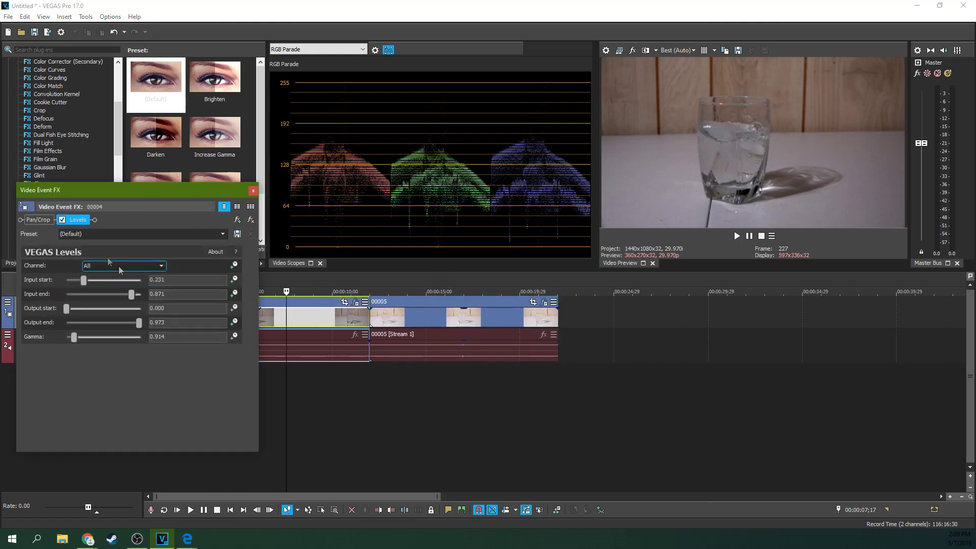
mouse_move(75, 337)
left_mouse_down()
mouse_move(95, 344)
mouse_move(81, 346)
left_mouse_up()
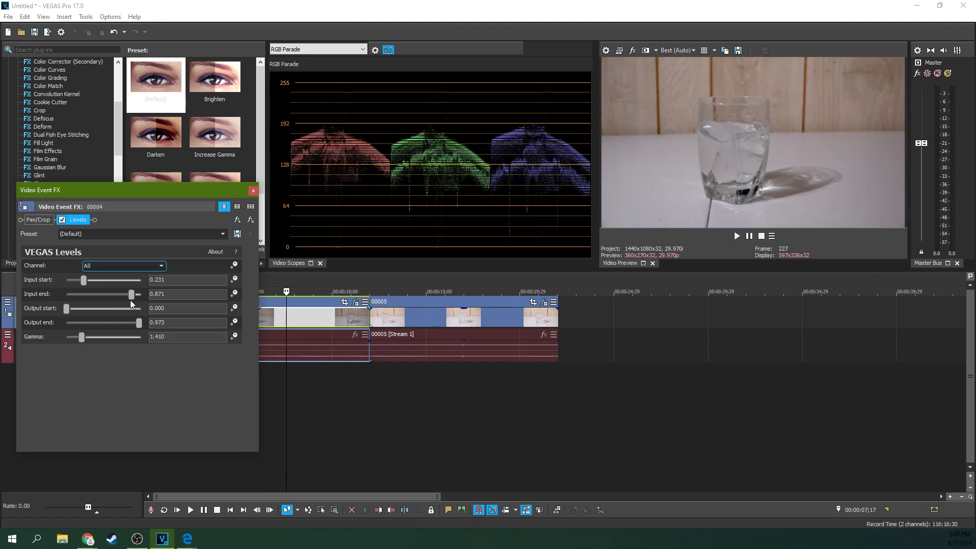
left_click_drag(131, 300, 128, 302)
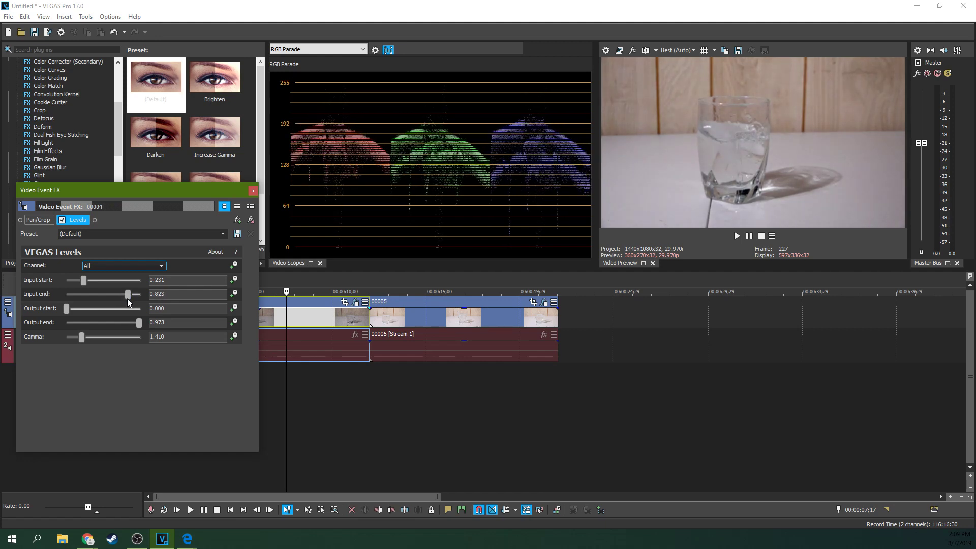
Close the Levels window and alternate brightened clip 00004 with clip 00005 on the RGB Parade.
left_click(253, 191)
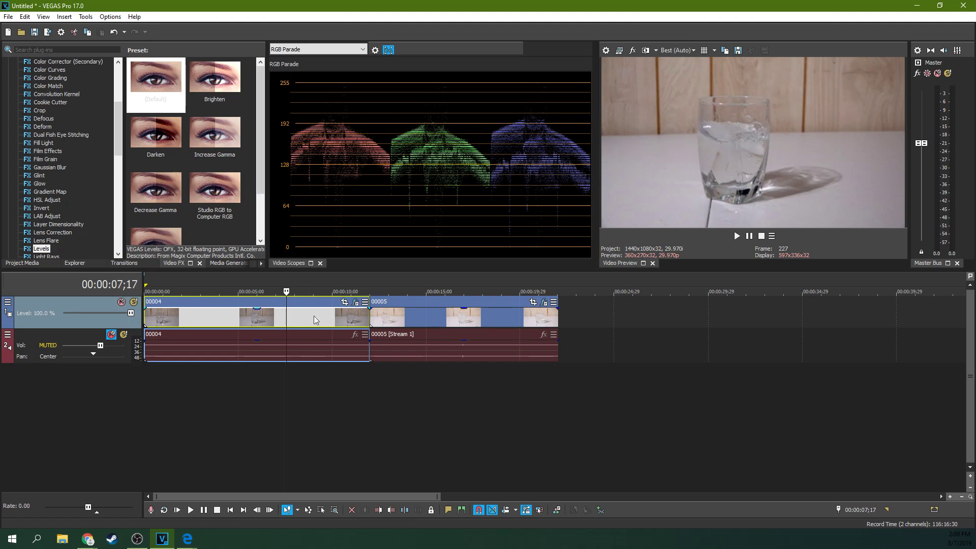
left_click(406, 315)
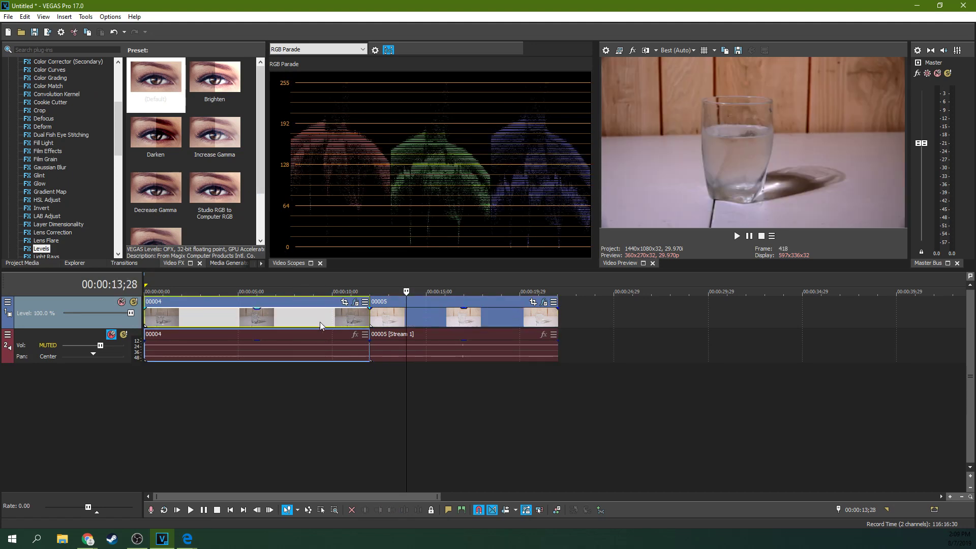
left_click(319, 321)
left_click(447, 320)
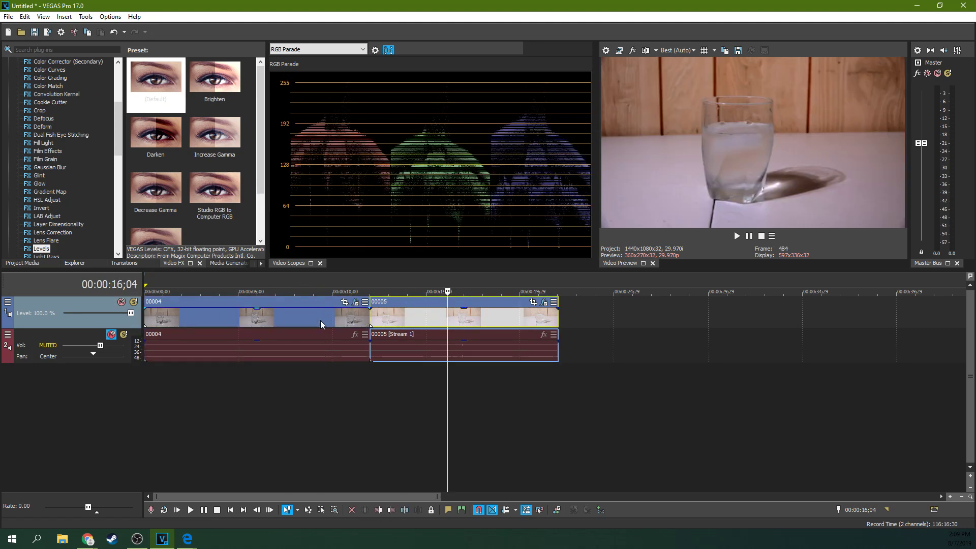
left_click(278, 322)
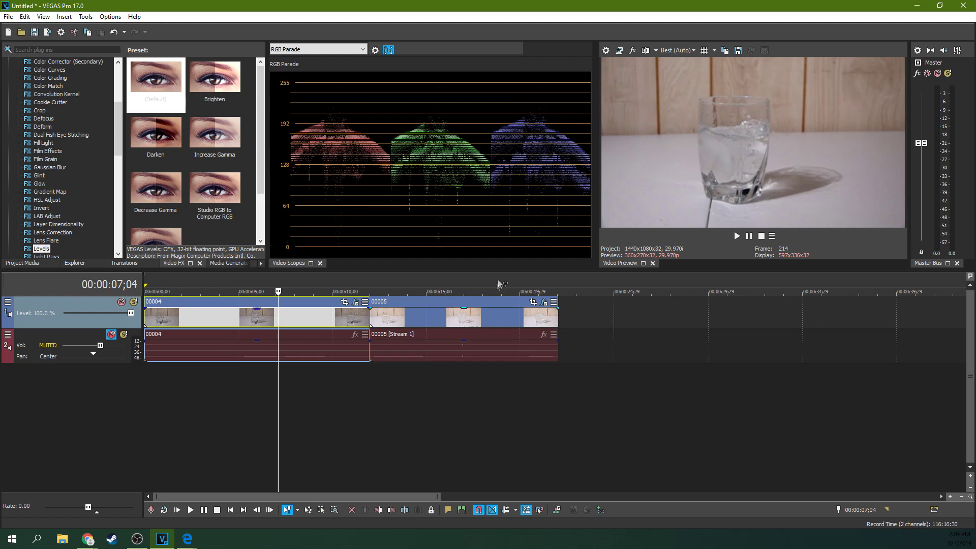
left_click(449, 317)
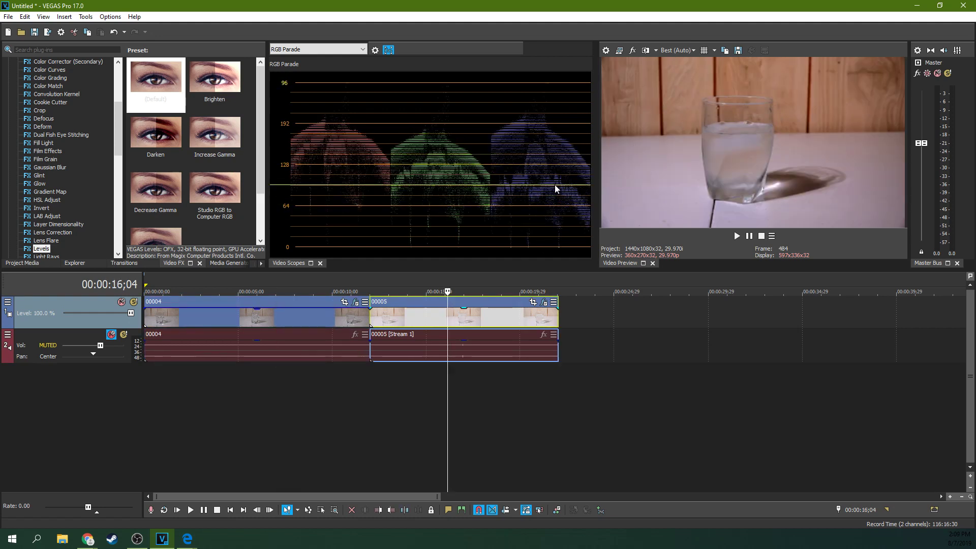
left_click(303, 315)
left_click(398, 310)
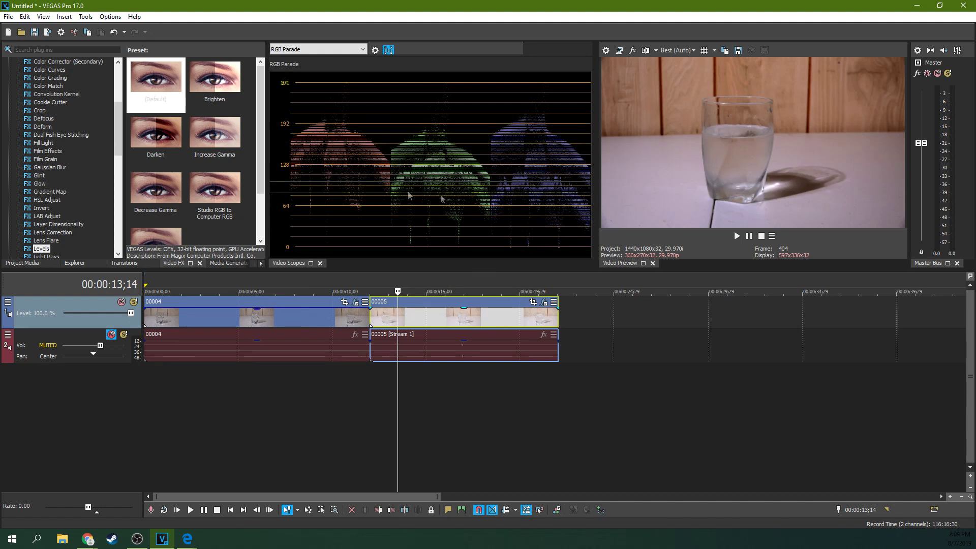
left_click(251, 311)
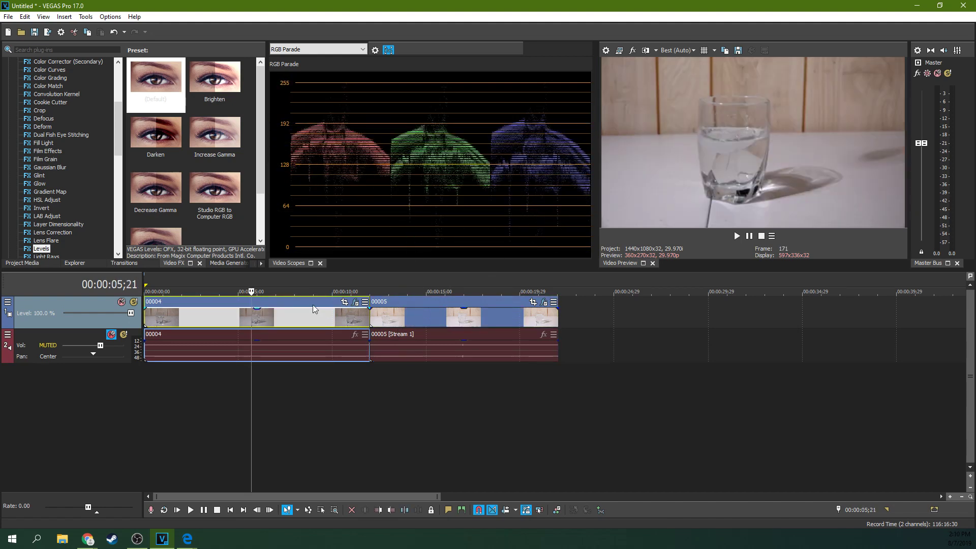